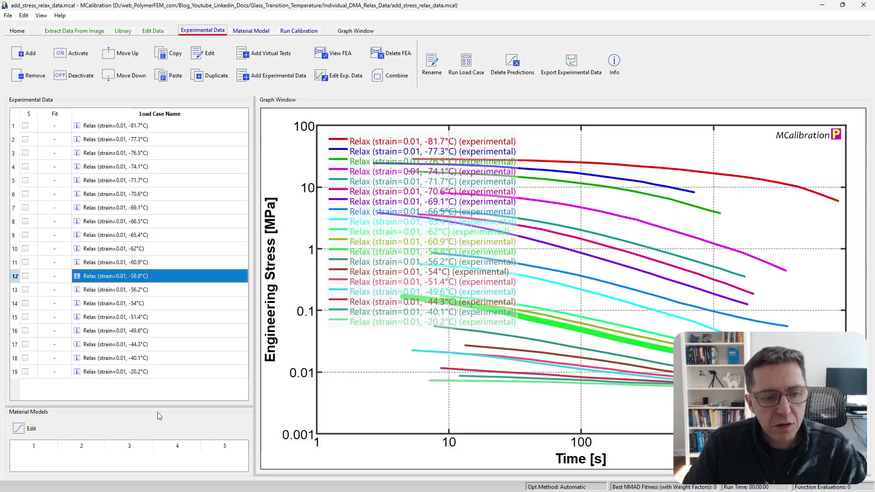
- Inspect the -20.2°C and -60.9°C relaxation load cases, then go to the 2_Master_Curve folder
left_click(194, 378)
left_click(191, 259)
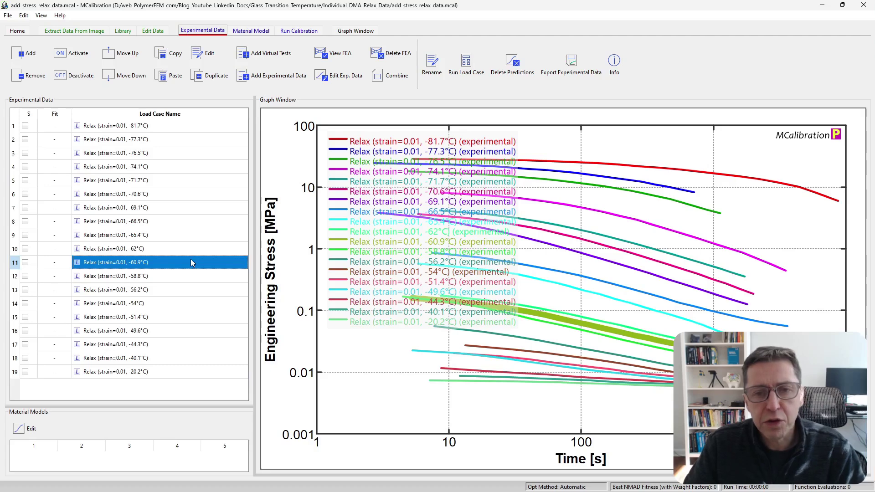
mouse_move(133, 129)
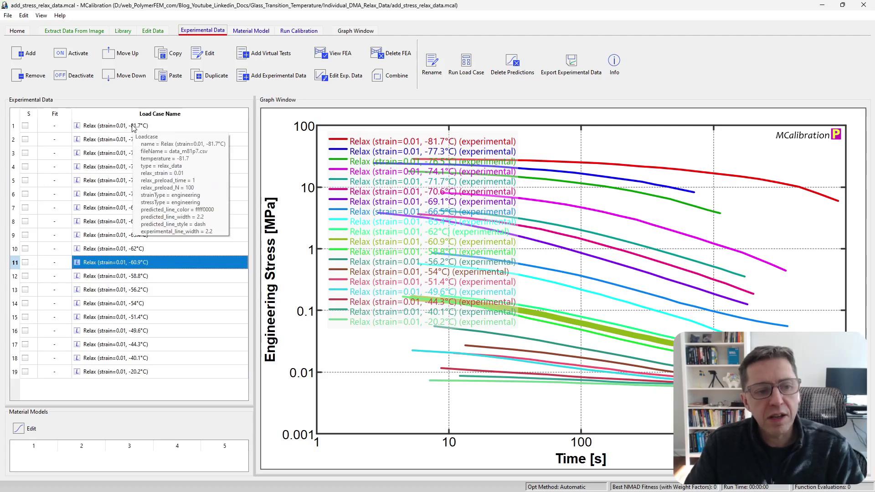
mouse_move(148, 375)
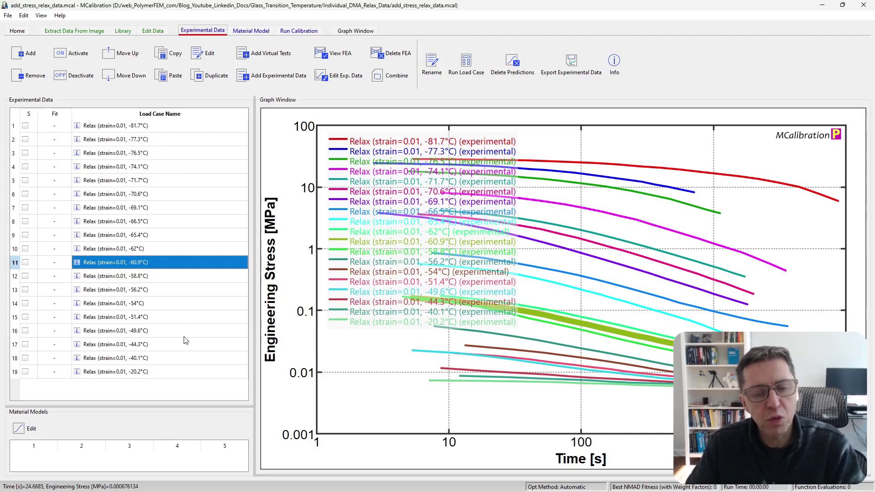
mouse_move(185, 340)
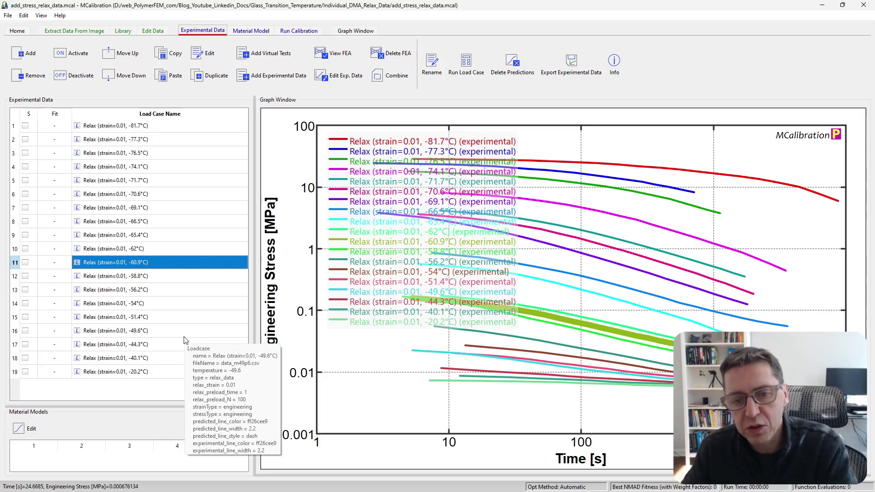
key("alt+Tab")
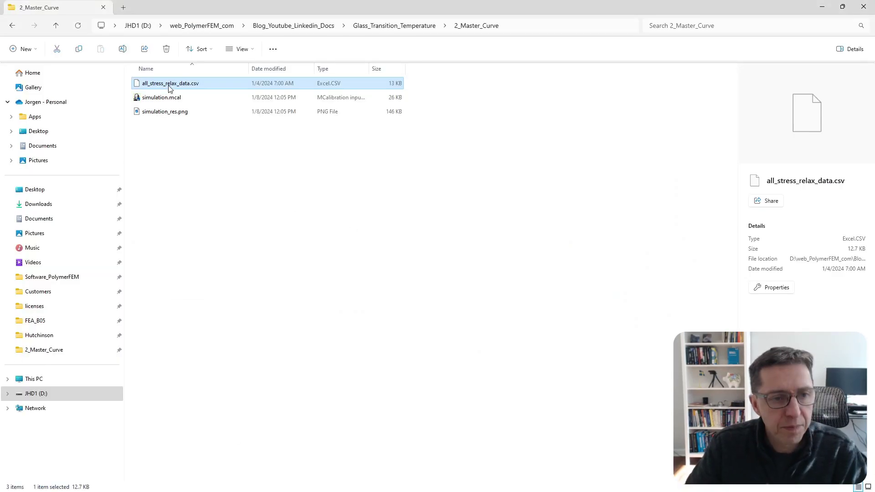
- Open all_stress_relax_data.csv in Notepad++
right_click(170, 86)
left_click(216, 236)
scroll(295, 205, "down", 5)
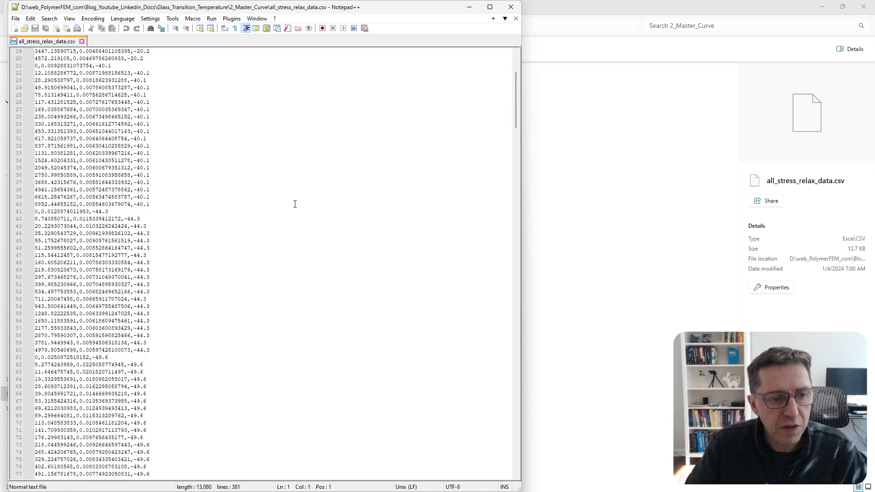
scroll(172, 177, "up", 5)
- Select the -20.2°C, -40.1°C and -44.3°C data blocks one after another
left_click_drag(150, 196, 22, 42)
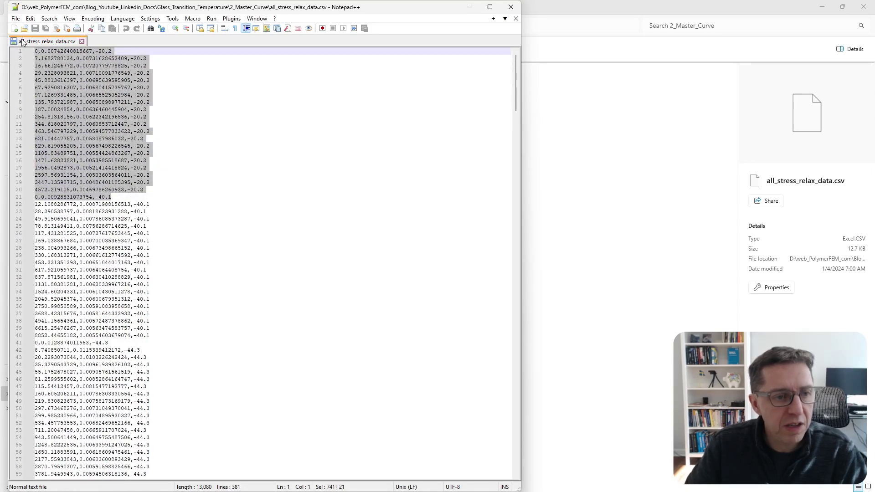
left_click_drag(150, 343, 38, 196)
scroll(217, 445, "down", 7)
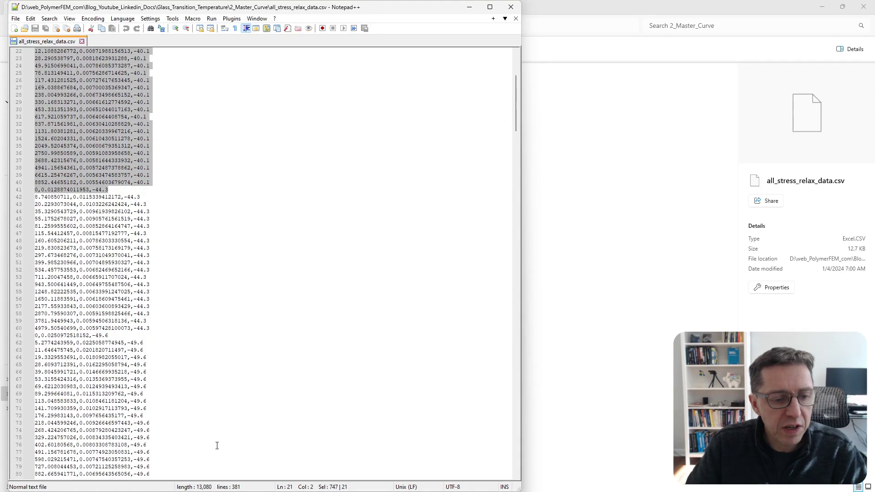
left_click_drag(153, 328, 38, 191)
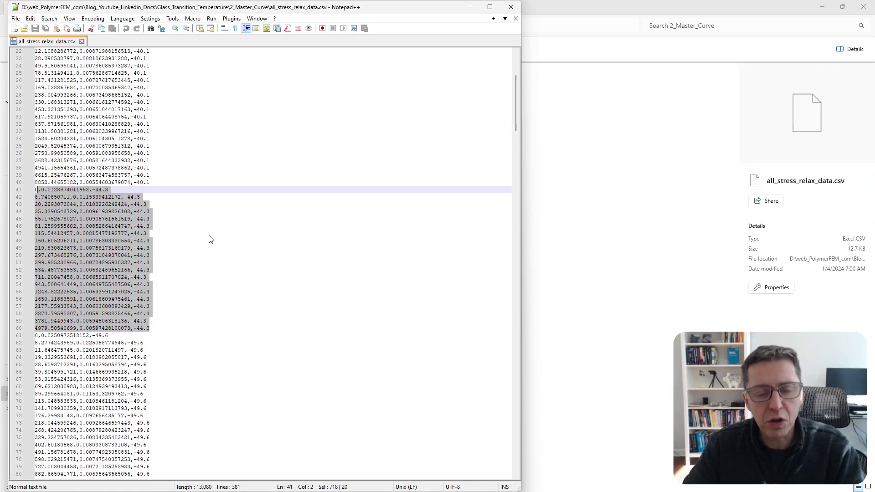
- Clear the selection and close the CSV and Notepad++
left_click(260, 209)
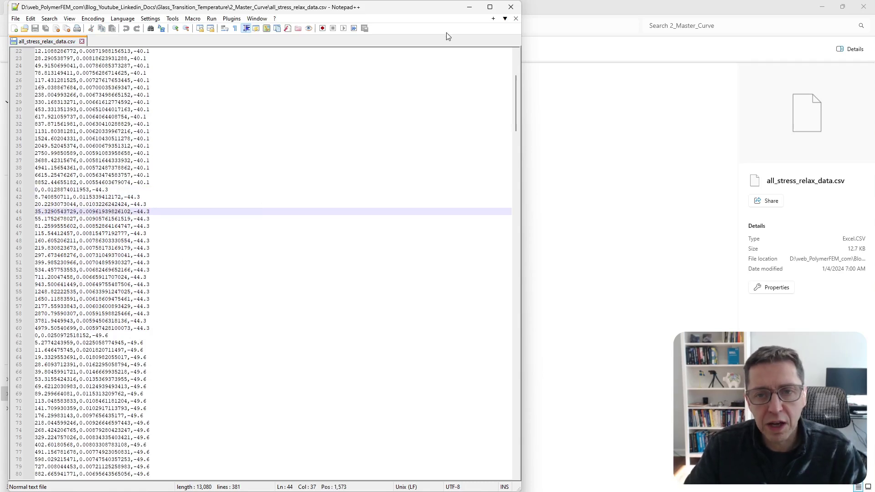
left_click(516, 18)
left_click(511, 7)
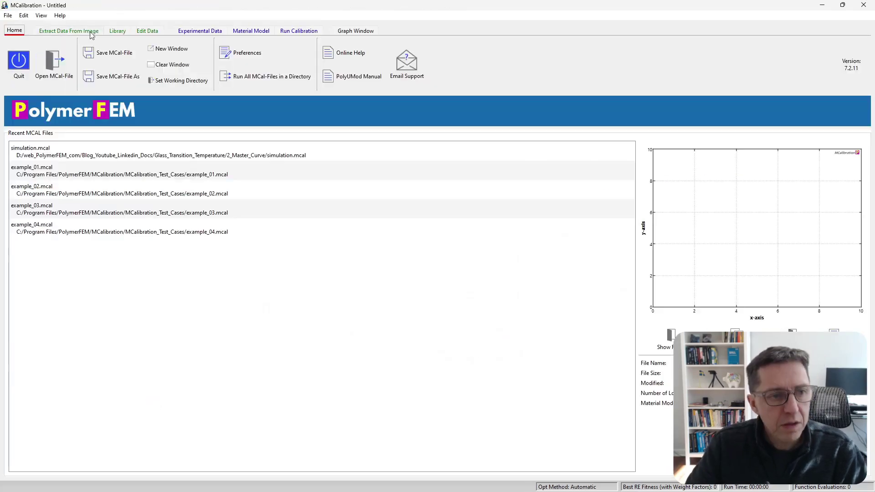
- Load all_stress_relax_data.csv into the MCalibration data table
left_click(149, 31)
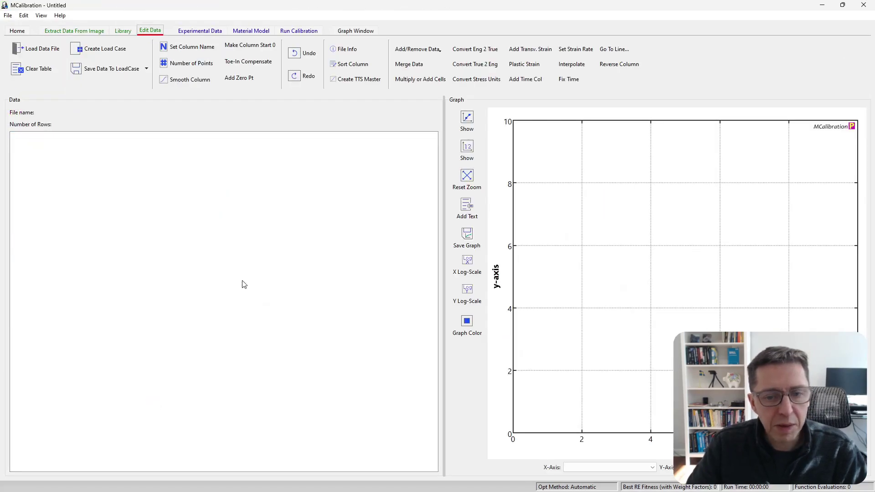
left_click(38, 51)
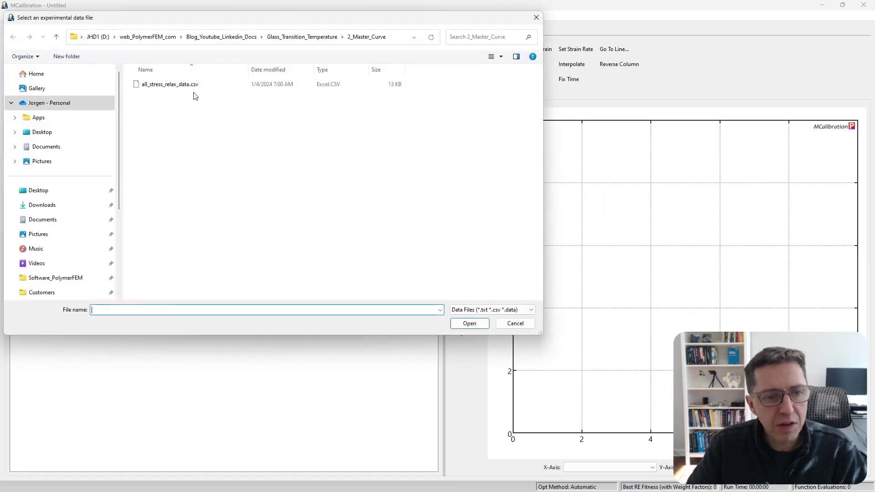
double_click(176, 85)
- Name the three columns Time, Engineering Stress and Temperature
left_click(157, 231)
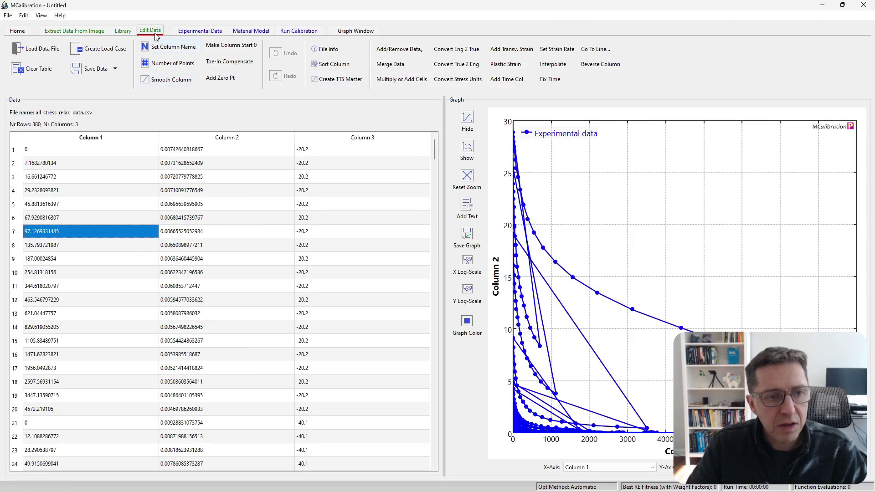
left_click(159, 47)
left_click(386, 115)
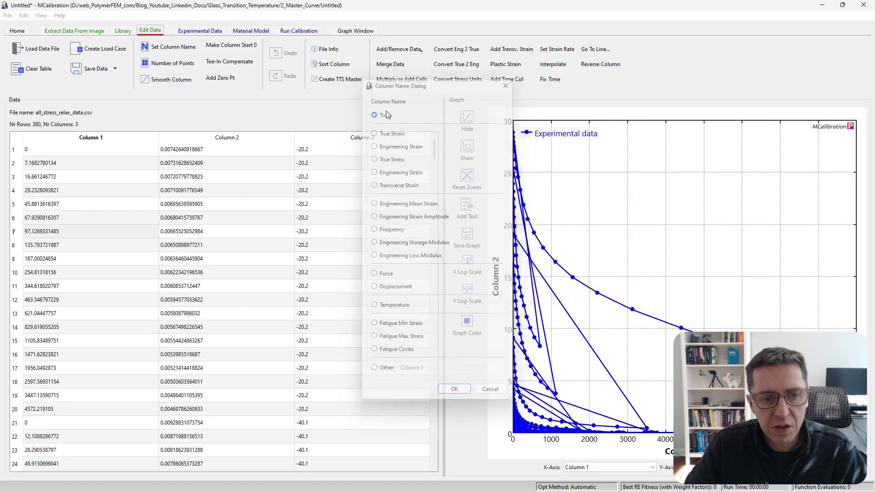
left_click(208, 233)
left_click(175, 48)
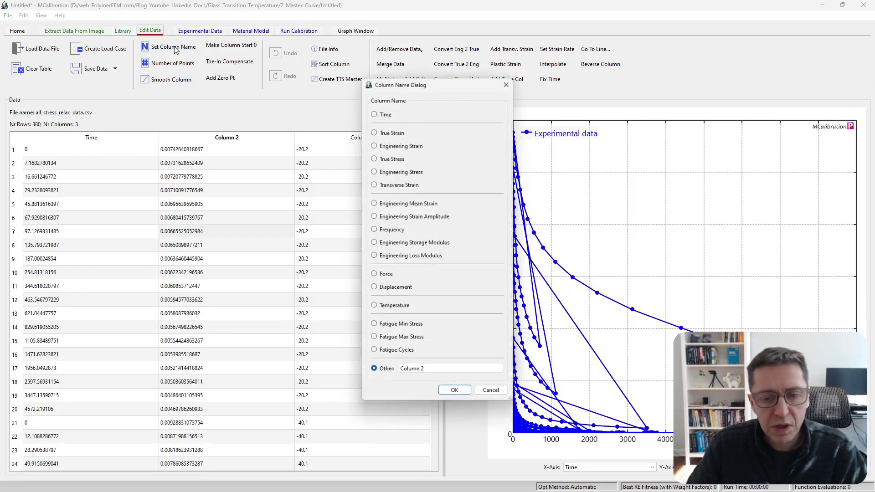
left_click(402, 171)
left_click(344, 237)
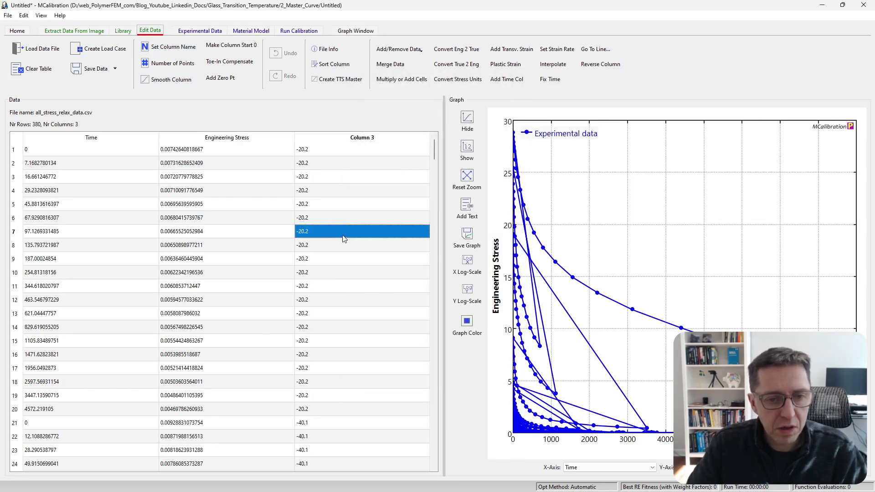
left_click(169, 49)
left_click(394, 307)
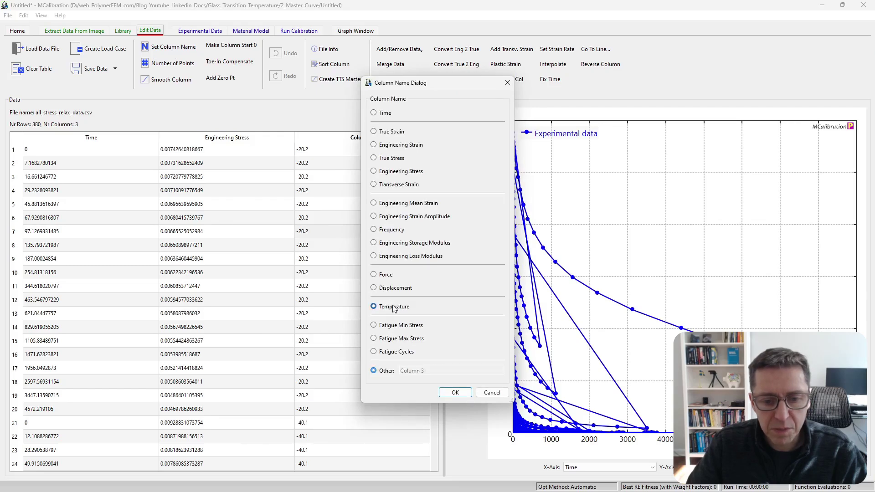
left_click(372, 313)
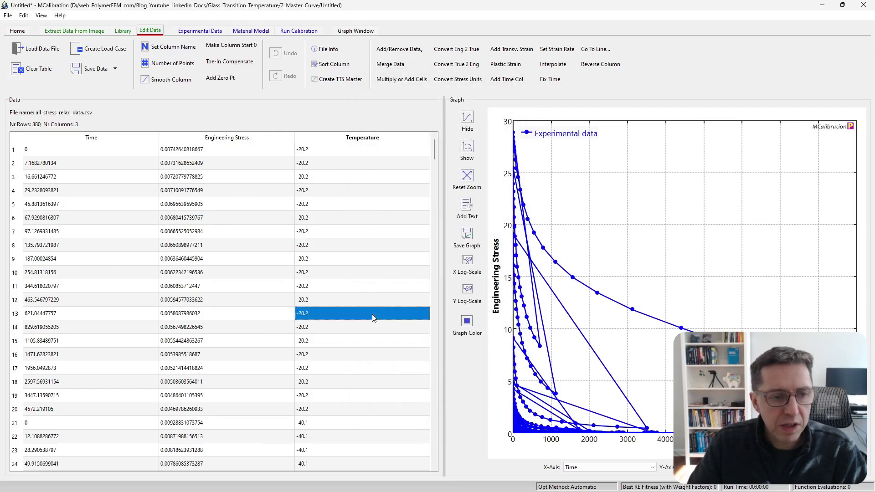
left_click(342, 80)
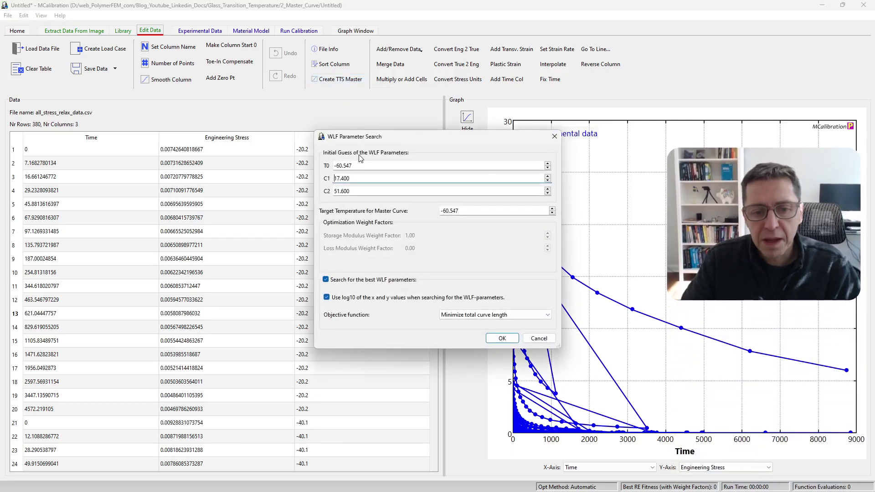
- Build the -60.547 WLF master curve and shift the Time column to start at 0
left_click(501, 338)
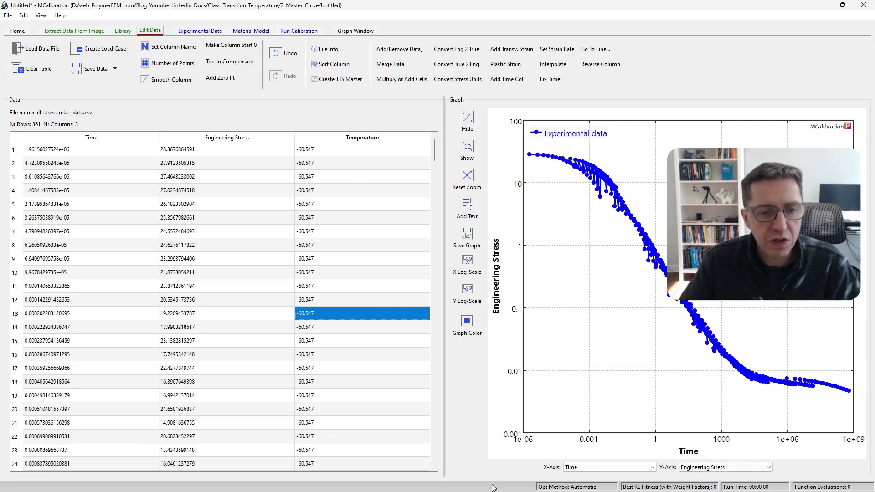
left_click(216, 364)
key("ctrl+Home")
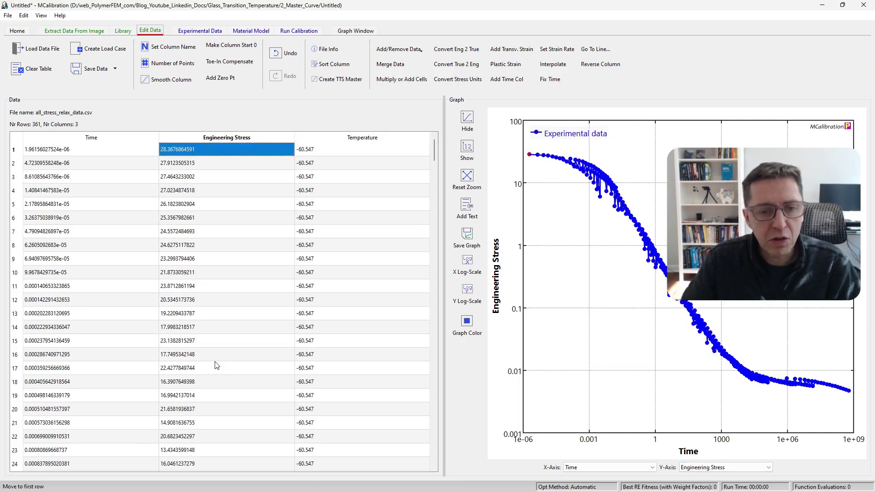
left_click(99, 235)
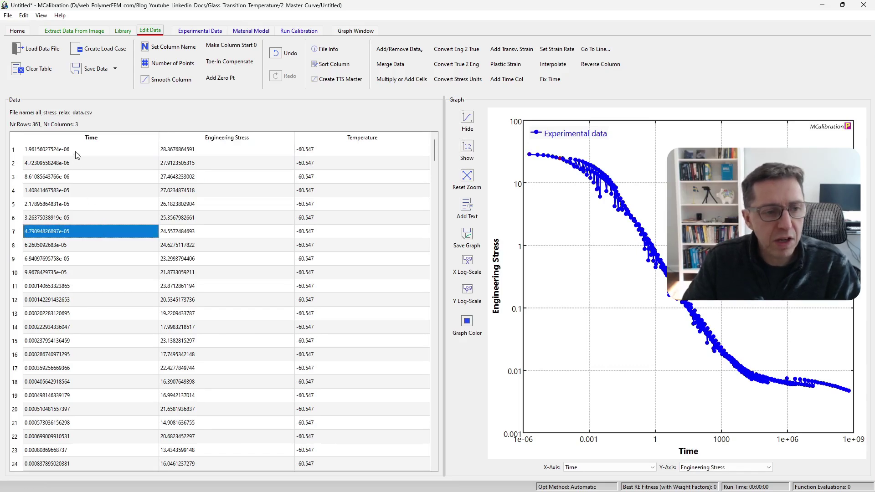
left_click(220, 47)
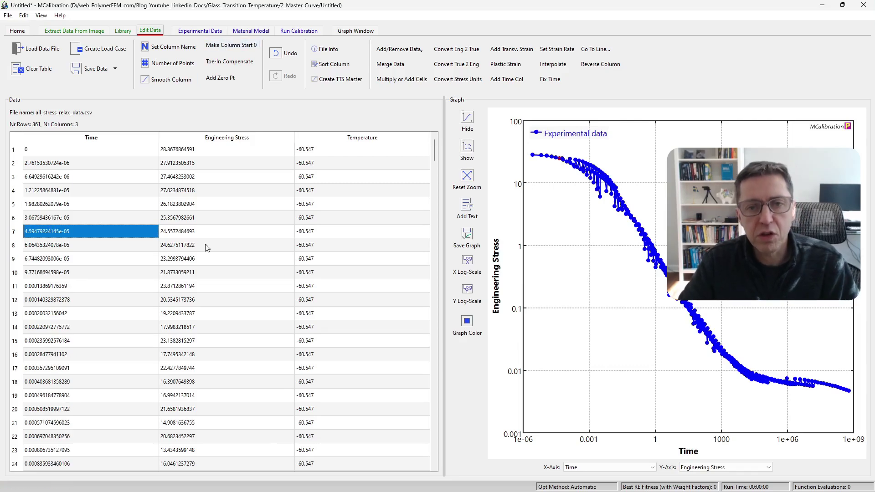
- Create and save the all_stress_relax_data relaxation load case with a 1e-7 s ramp time
left_click(105, 49)
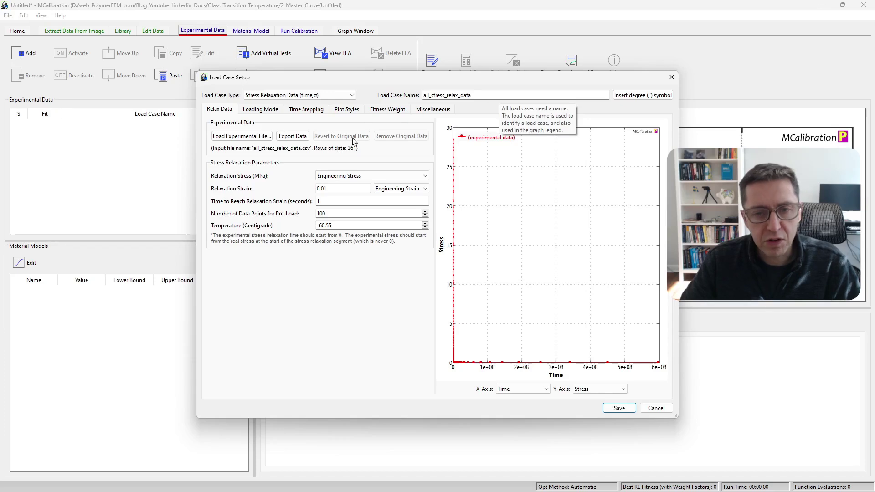
double_click(342, 201)
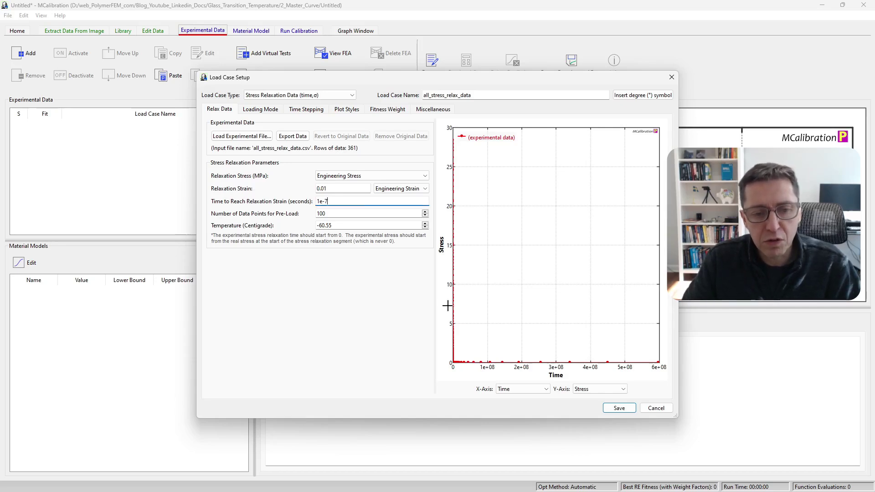
left_click(619, 407)
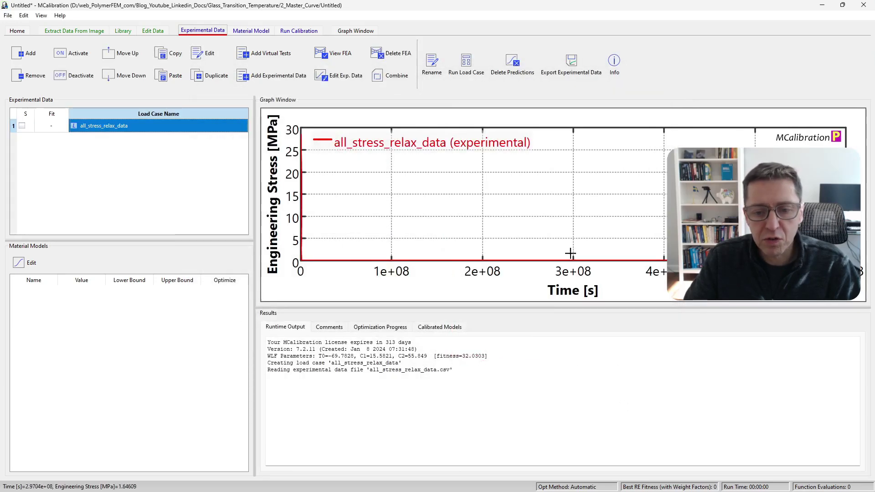
- Put both the time axis and the engineering stress axis on log scales
left_click(526, 269)
double_click(526, 268)
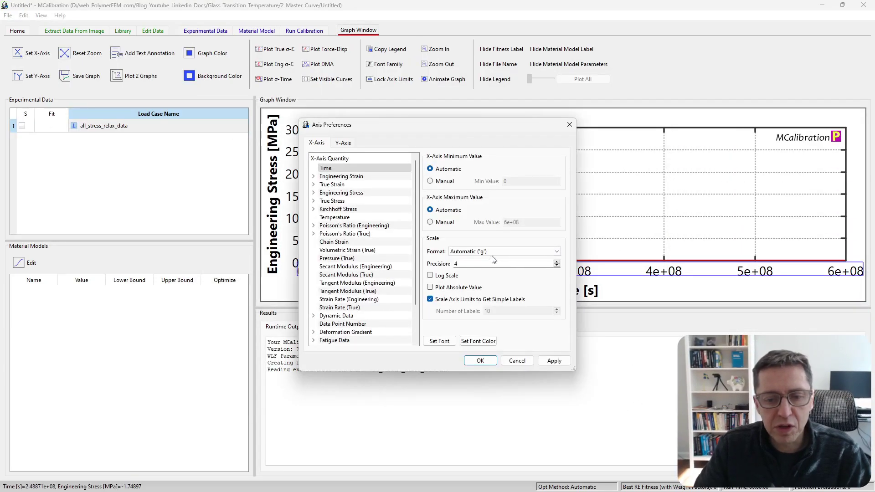
left_click(453, 276)
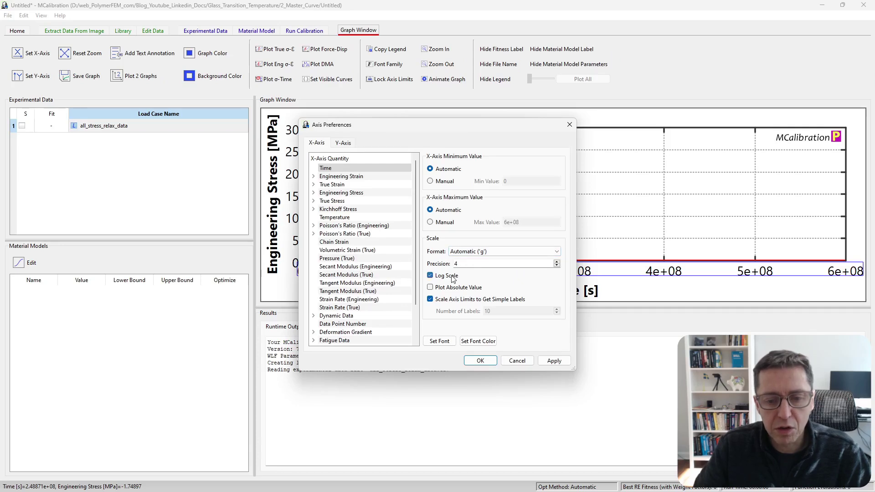
left_click(344, 143)
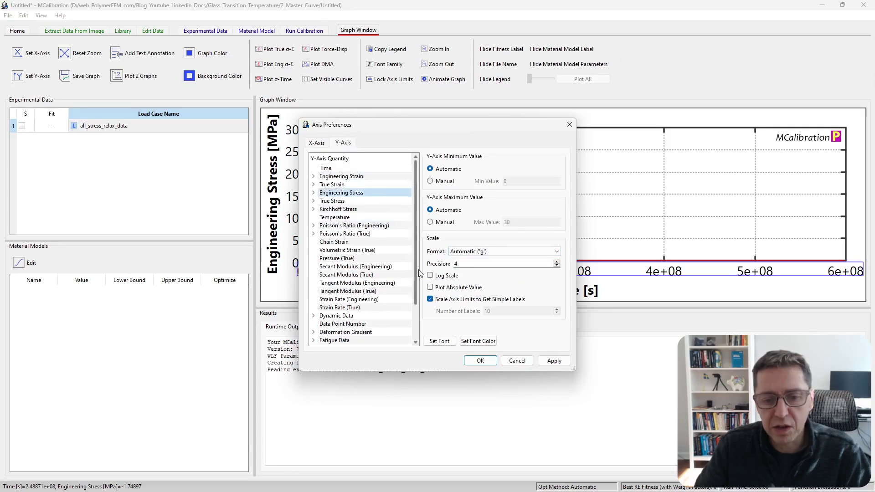
left_click(429, 275)
left_click(480, 360)
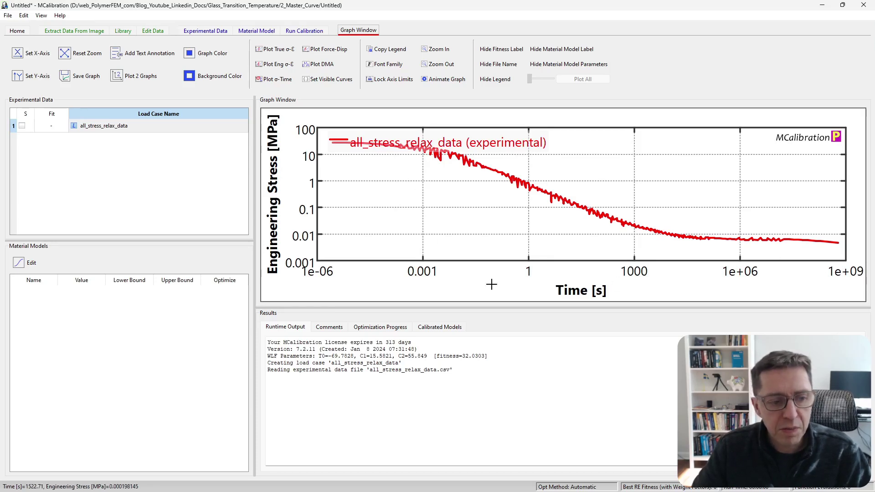
left_click(245, 32)
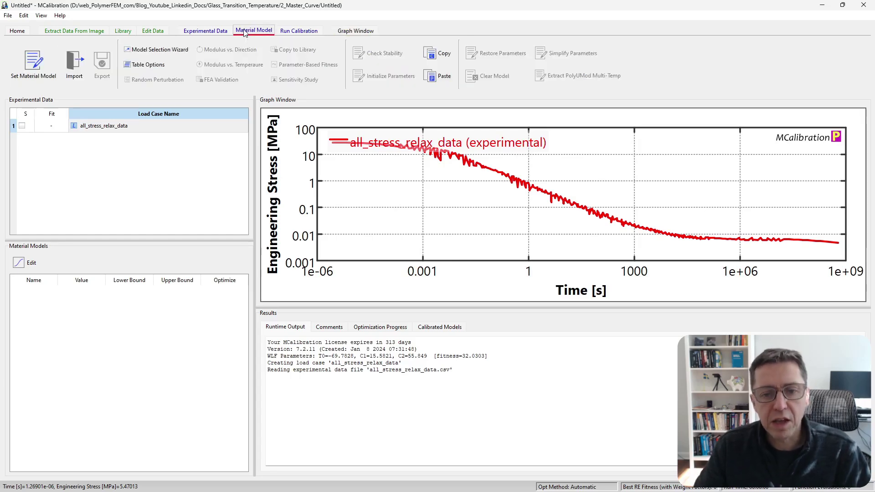
- Choose Ansys-LinearElastic-Viscoelastic with 15 Prony terms and WLF time-temperature superposition
left_click(34, 61)
scroll(218, 268, "down", 8)
scroll(218, 268, "down", 15)
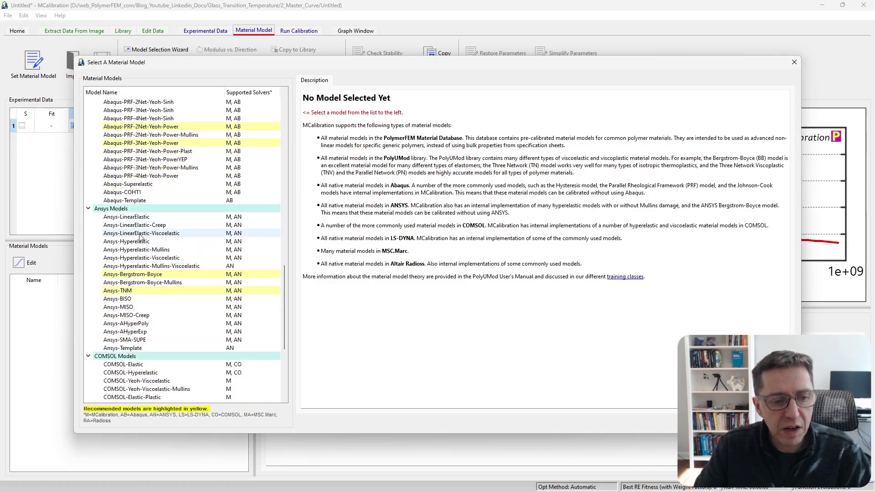
left_click(141, 234)
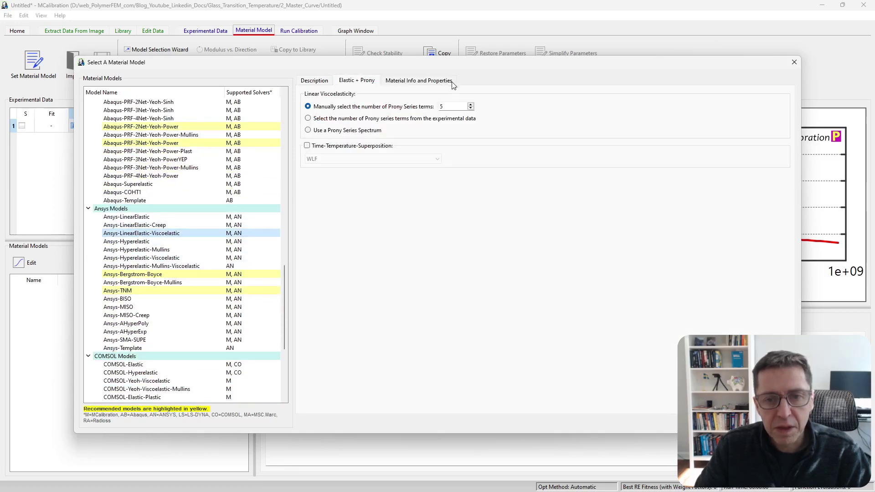
left_click_drag(455, 58, 438, 296)
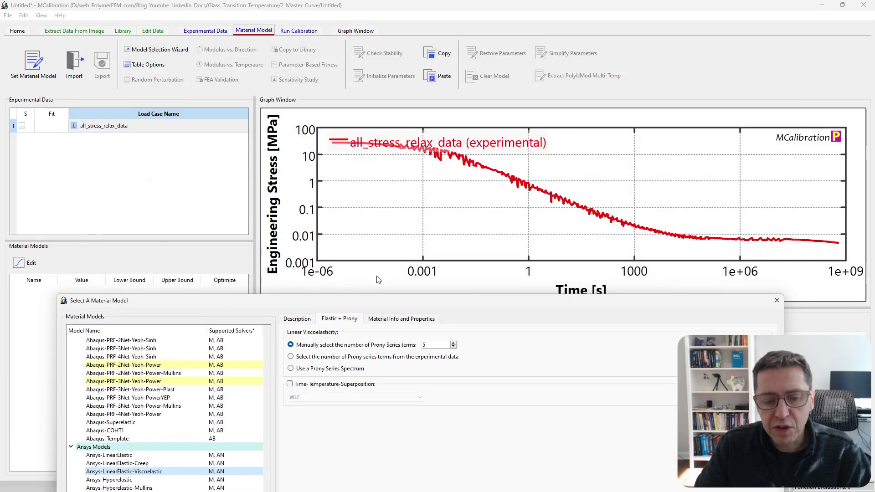
left_click_drag(581, 300, 601, 51)
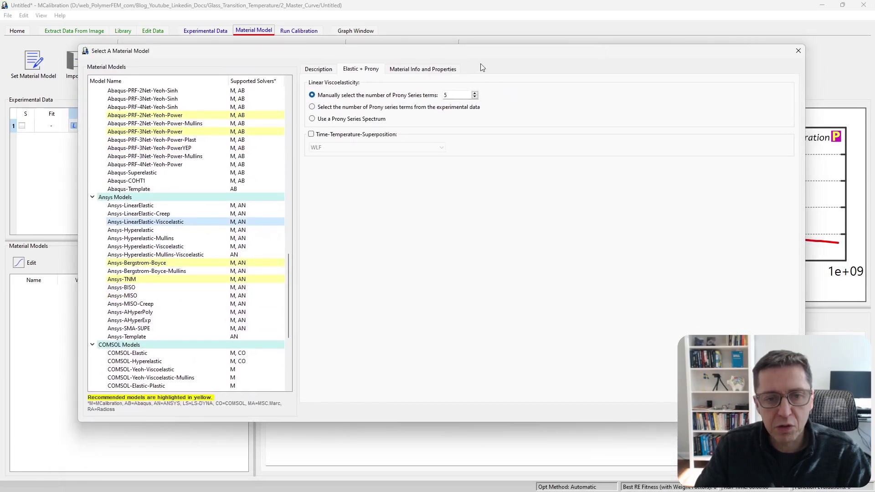
left_click(446, 95)
left_click(349, 134)
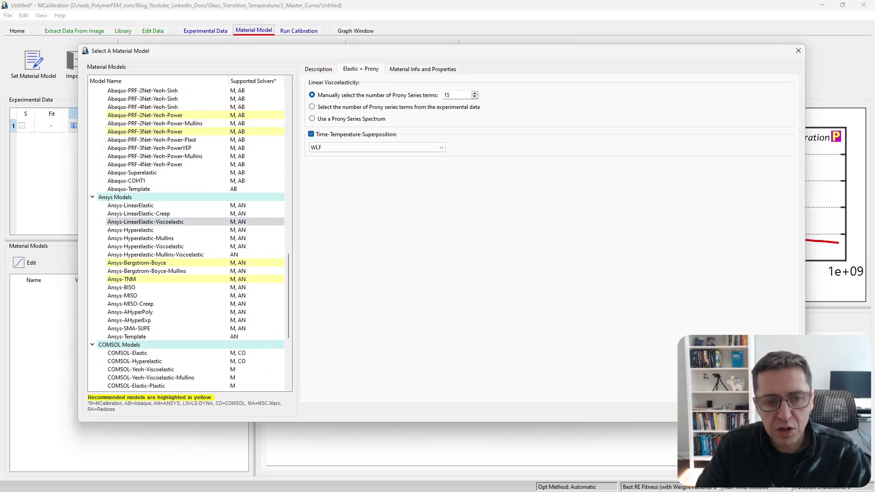
key("Return")
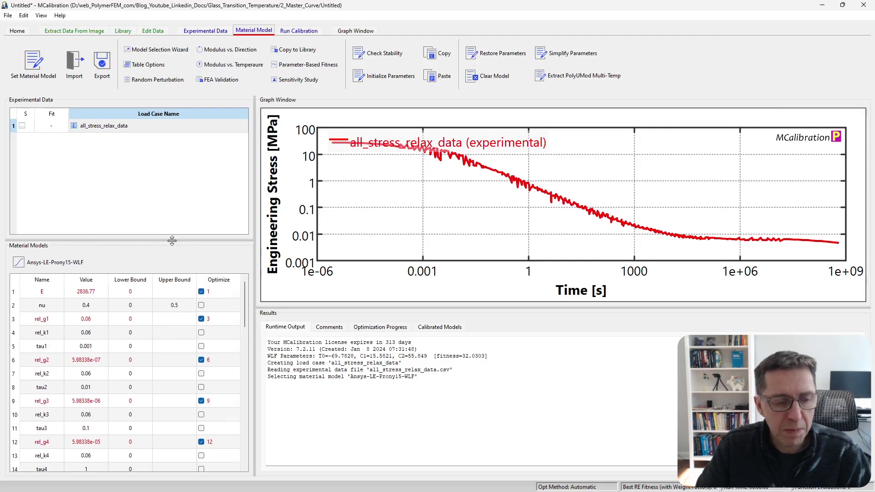
- Save the calibration as simulation.mcal
left_click_drag(172, 239, 177, 139)
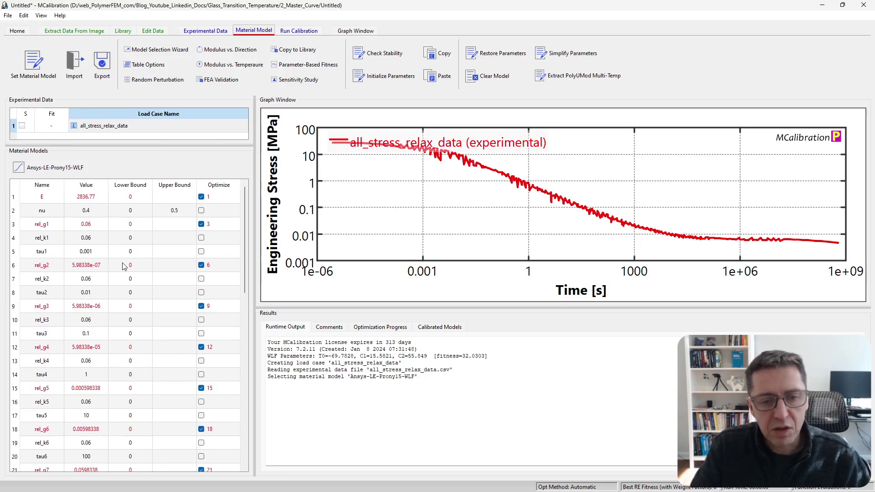
key("ctrl+s")
key("Return")
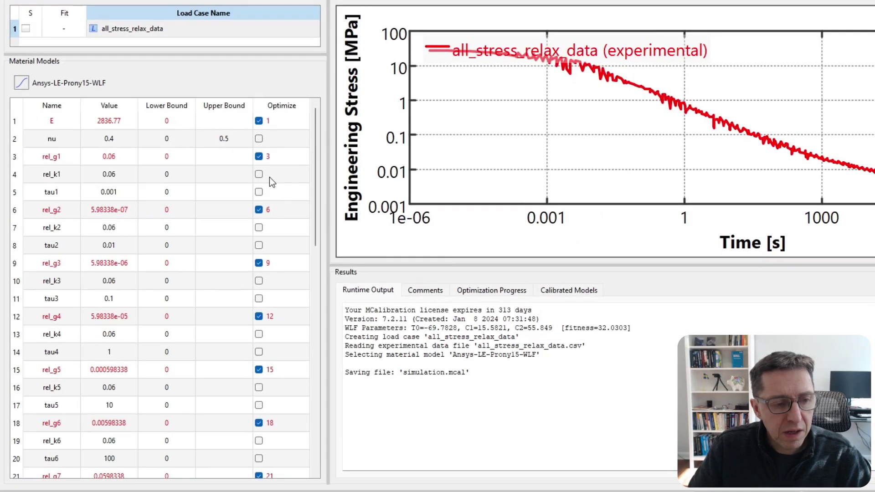
- Tie each rel_k to its rel_g with optimize links 3, 6, 9, 12, 15, 18, 21, 24
left_click(210, 240)
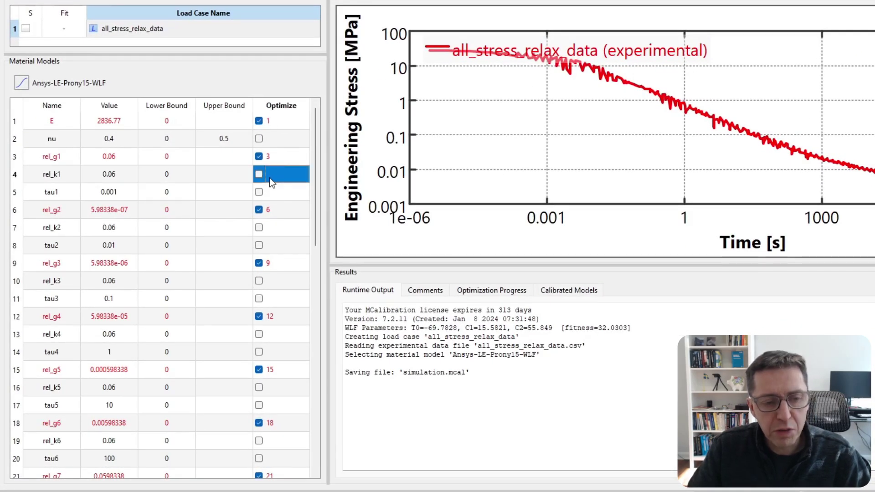
type("3")
key("Return")
key("Down")
key("Down")
key("Down")
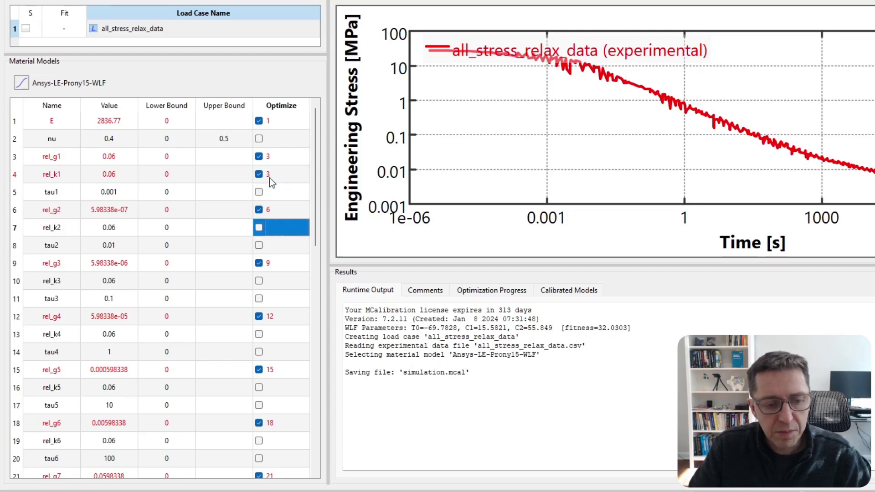
type("6")
key("Return")
key("Down")
key("Down")
key("Down")
type("9")
key("Return")
key("Down")
key("Down")
key("Down")
type("12")
key("Return")
key("Down")
key("Down")
key("Down")
type("15")
key("Return")
key("Down")
key("Down")
key("Down")
type("18")
key("Return")
key("Down")
key("Down")
key("Down")
type("21")
key("Return")
key("Down")
key("Down")
key("Down")
key("2")
key("4")
key("Return")
key("Down")
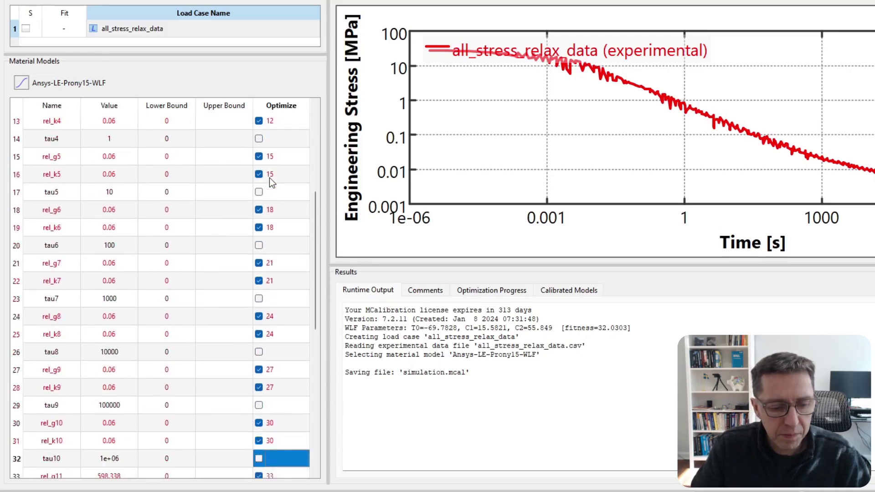
key("Down")
key("Down")
key("Down")
key("Down")
key("Down")
key("Down")
key("Down")
key("Down")
key("Down")
key("Down")
key("Down")
key("Down")
key("Down")
key("Down")
key("Down")
key("Down")
key("Down")
key("Down")
key("Down")
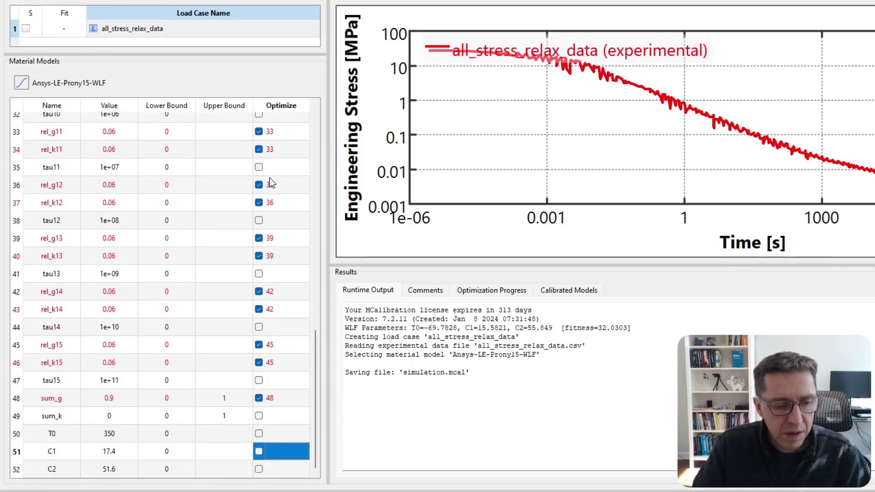
- Link sum_k to sum_g with optimize number 48 and set sum_g to 0.9995
key("Up")
key("Up")
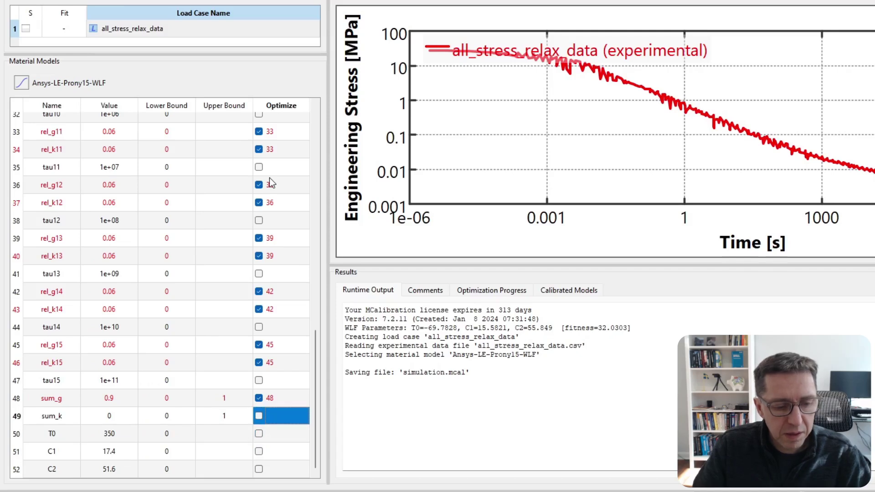
type("48")
key("Return")
key("Left")
key("Left")
key("Left")
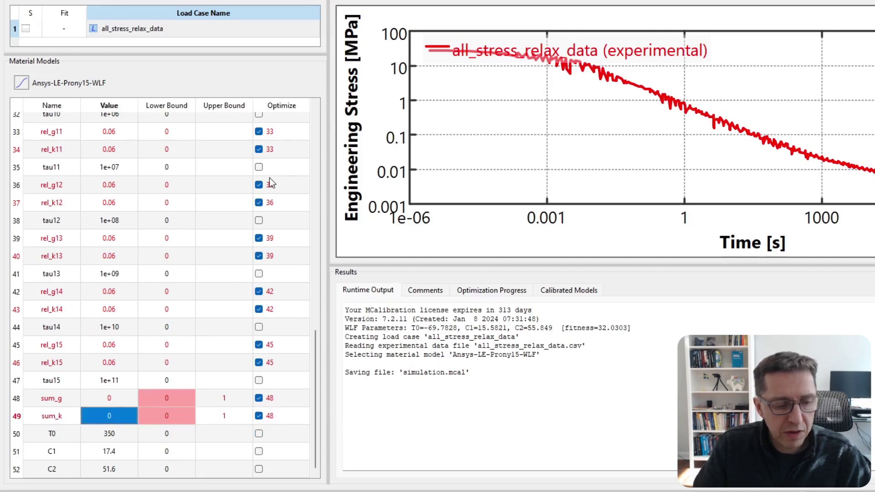
key("Up")
type("0.0")
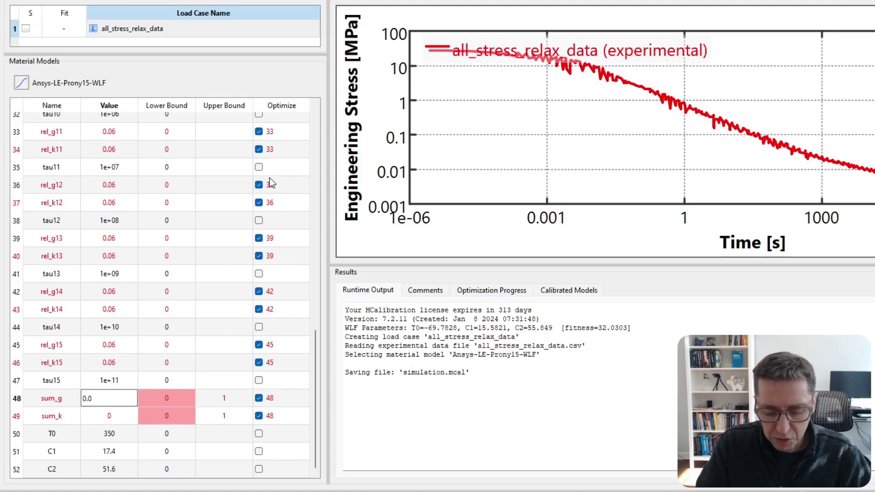
key("BackSpace")
type("9995")
key("Return")
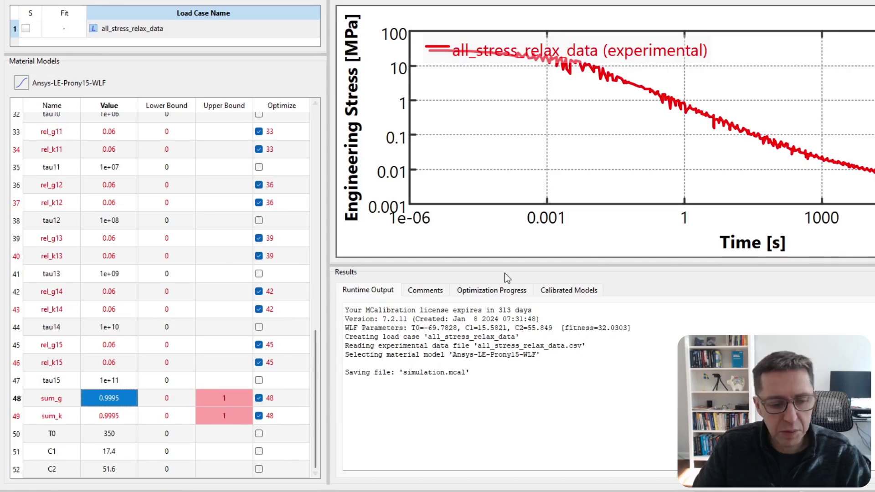
scroll(220, 376, "up", 10)
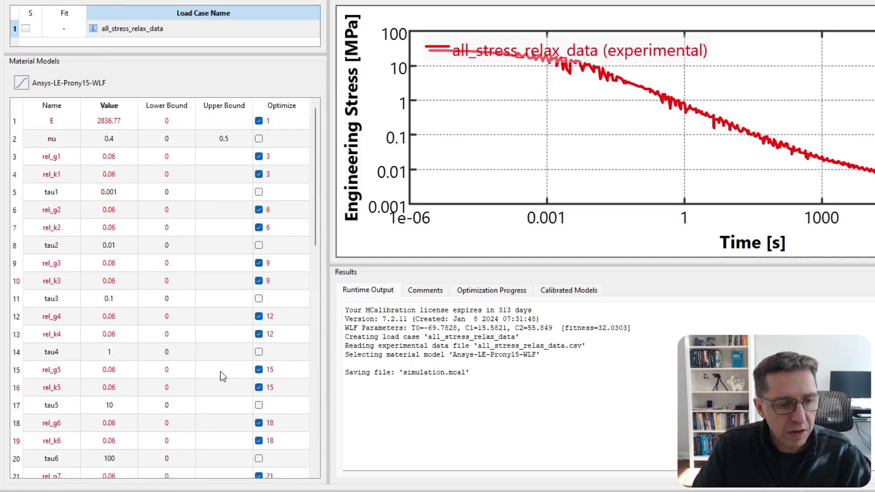
- Enter the Prony tau values 1e-6, 1e-5, 1e-4, 1e-3, 1e-2, 1e-1, 1e0, 1e3, 1e4, 1e5, 1e6
left_click(123, 196)
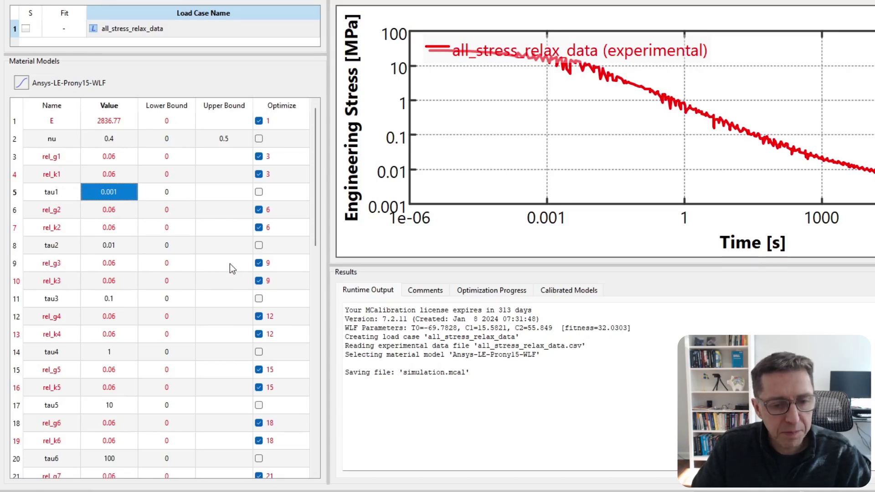
type("1e-6")
key("Return")
key("Down")
key("Down")
type("1e-5")
key("Return")
key("Down")
key("Down")
type("1e-4")
key("Return")
key("Down")
key("Down")
type("1e-3")
key("Return")
key("Down")
key("Down")
type("1e-2")
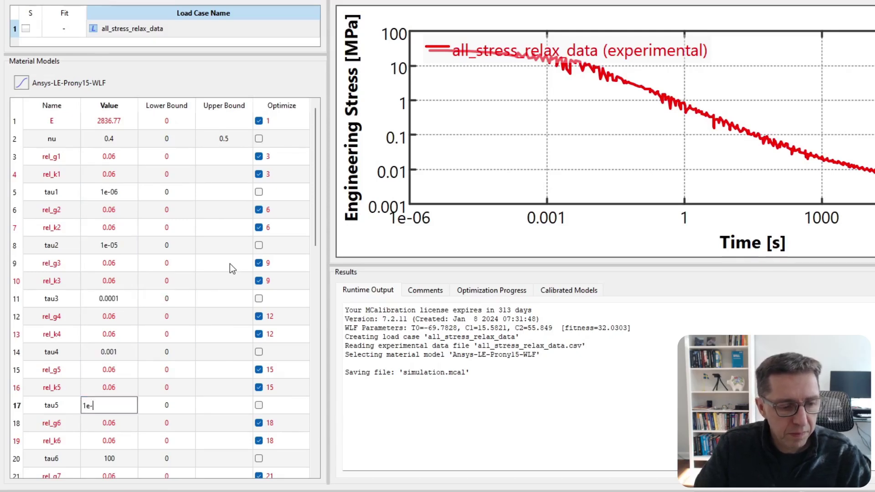
key("Return")
key("Down")
key("Down")
type("1e-1")
key("Return")
key("Down")
key("Down")
type("1e0")
key("Return")
key("Down")
key("Down")
key("Down")
type("1e3")
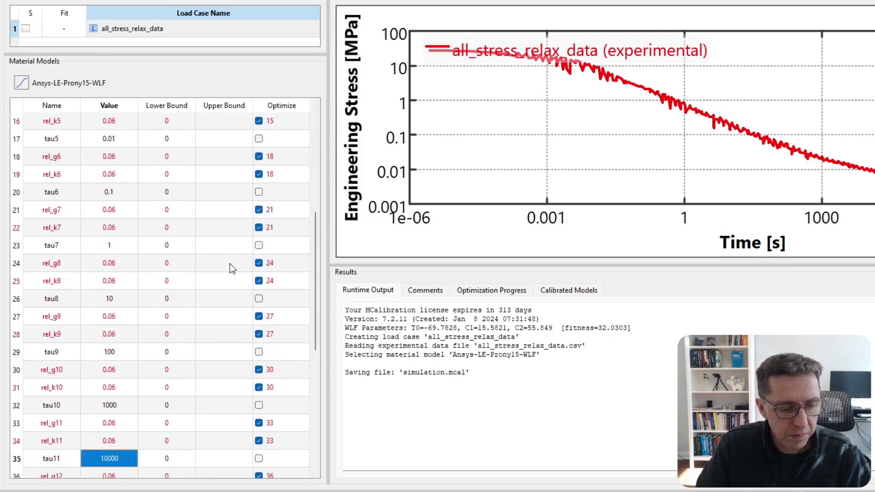
key("Return")
key("Down")
key("Down")
type("1e4")
key("Return")
key("Down")
key("Down")
type("1e5")
key("Return")
key("Down")
key("Down")
type("1e6")
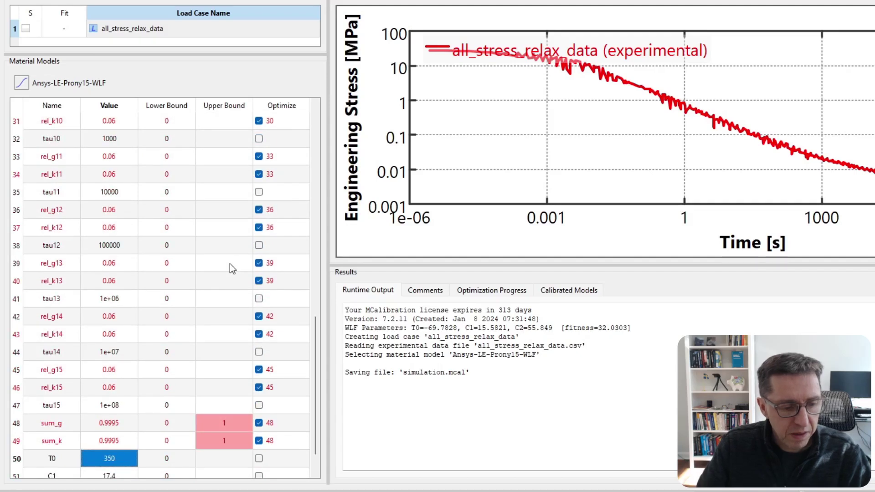
- Set T0 to -69.7828 from the WLF search log, leaving its lower bound empty
scroll(230, 265, "down", 1)
left_click_drag(411, 328, 563, 329)
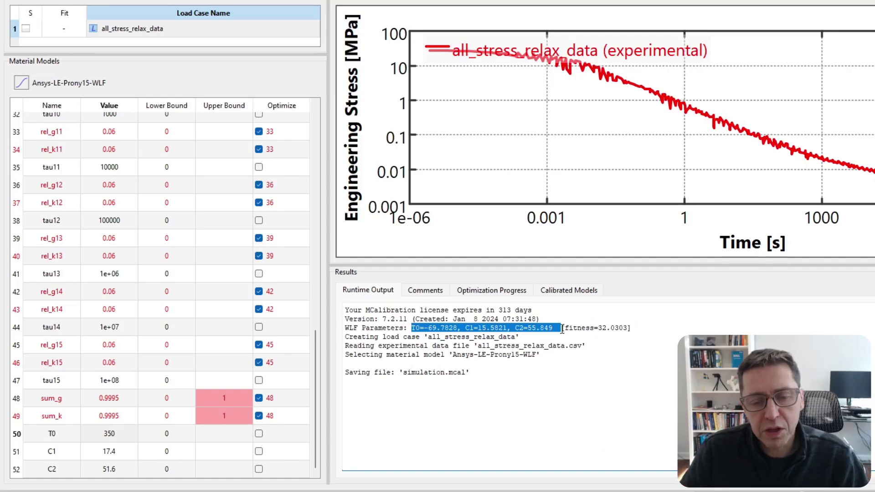
left_click(111, 436)
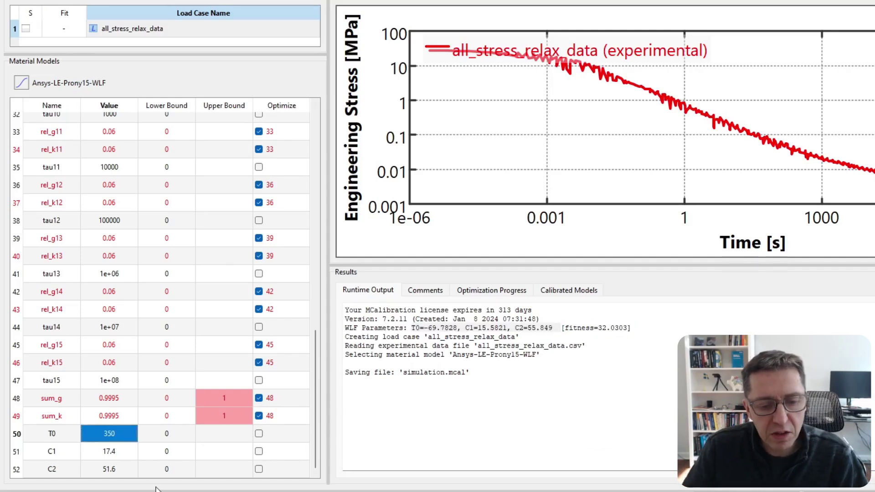
type("-")
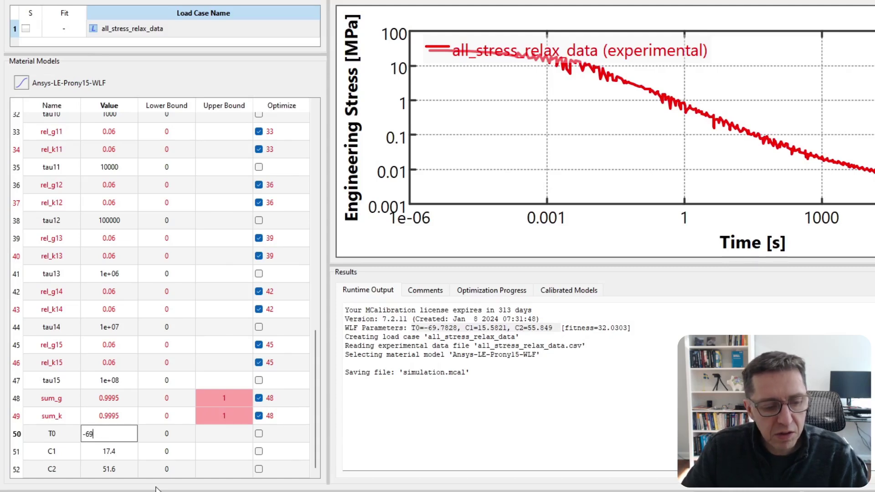
type("69")
left_click(186, 433)
left_click(186, 434)
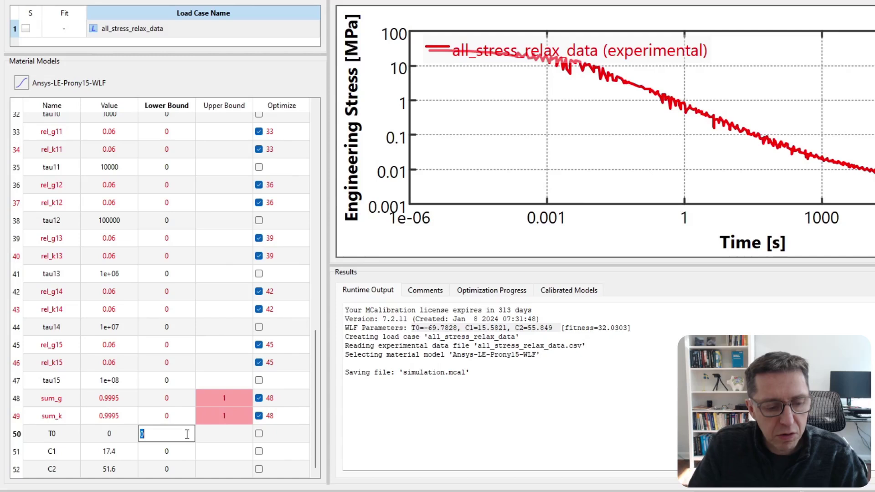
key("Return")
left_click(103, 433)
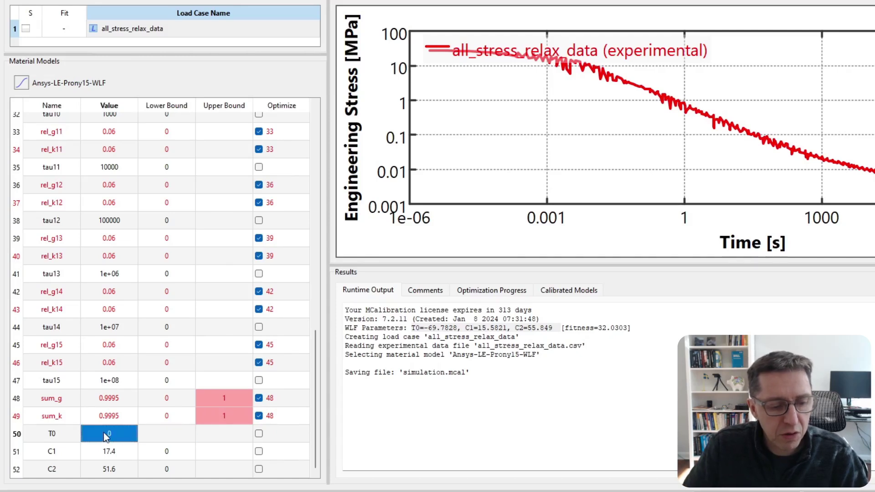
type("-69")
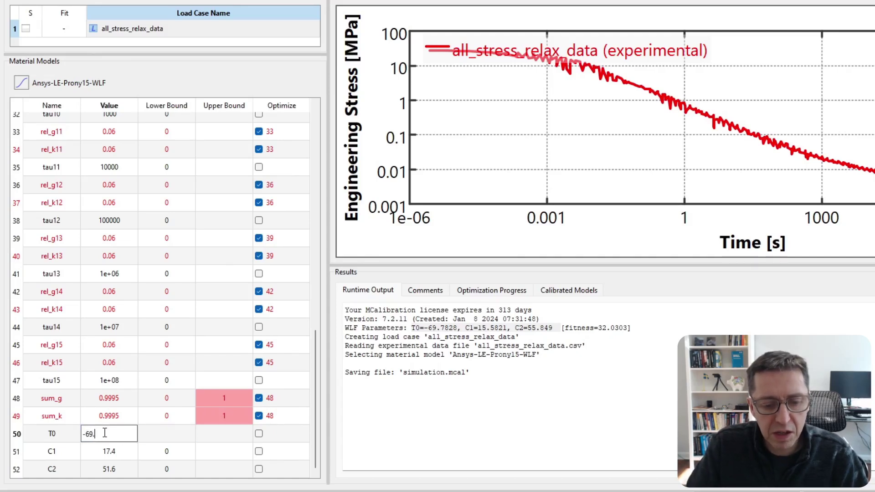
type(".7828")
key("Return")
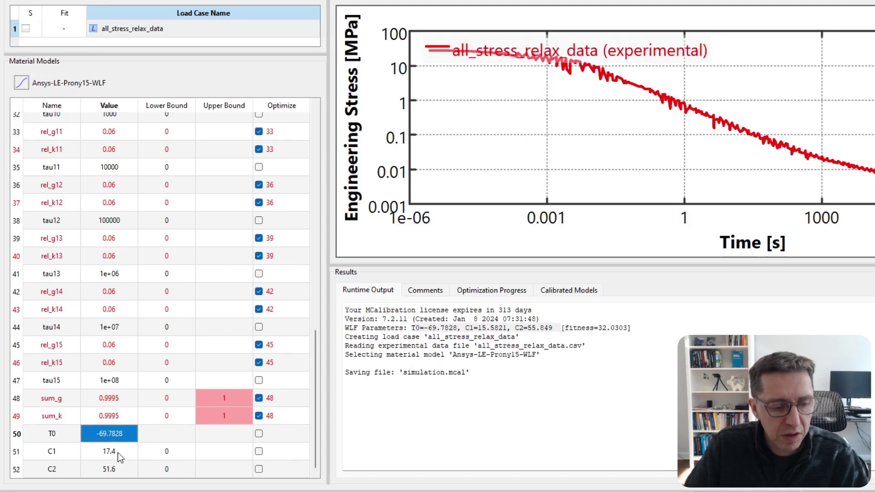
- Set C1 to 15.5821 and C2 to 55.849
left_click(117, 452)
type("15")
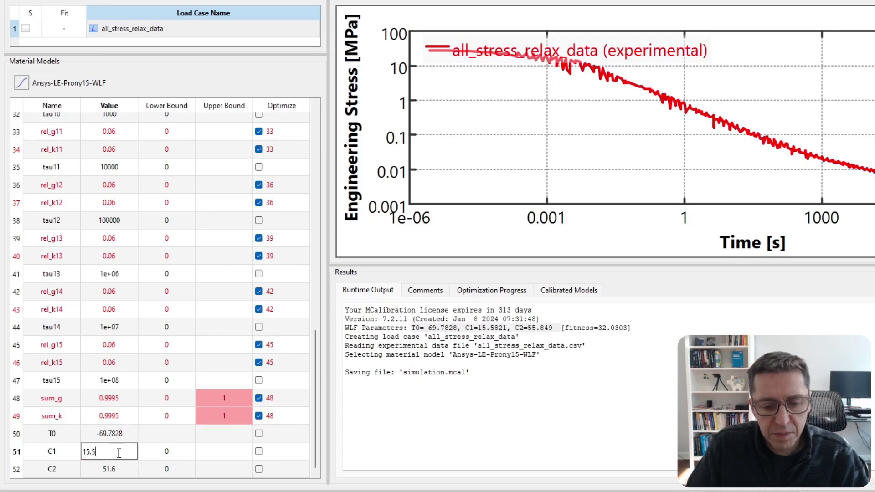
type(".5821")
key("Down")
type("5")
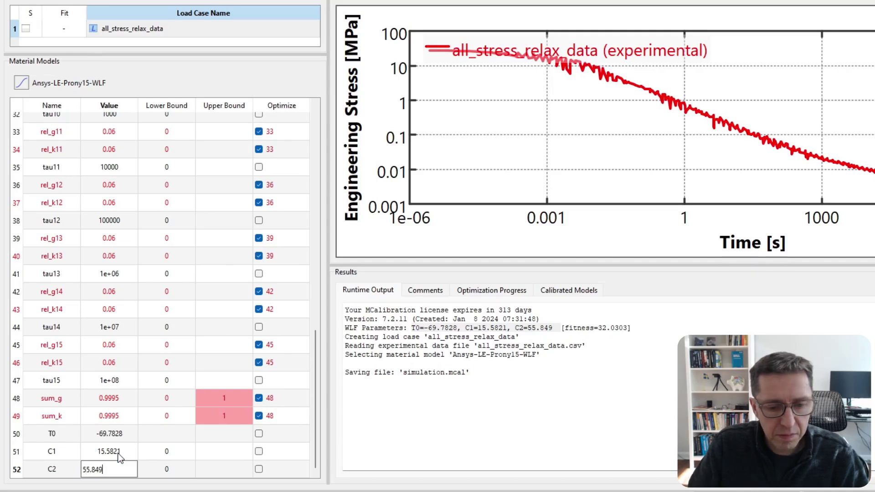
type("5.849")
key("Return")
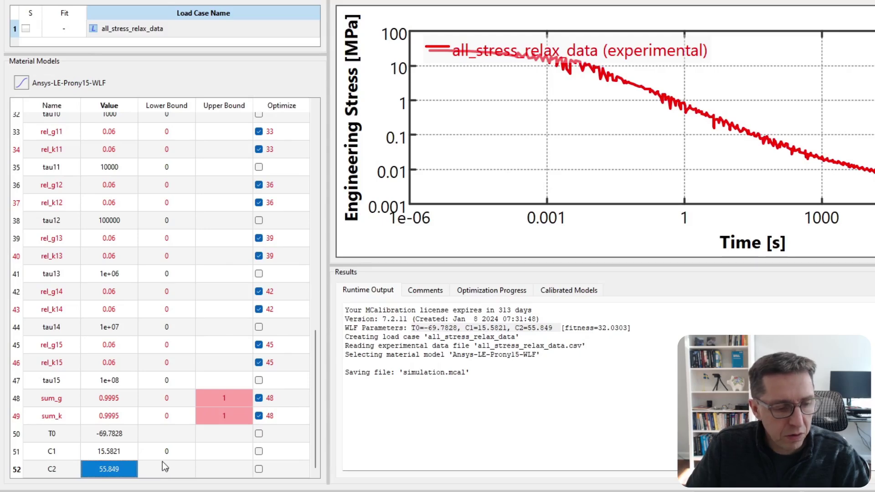
scroll(159, 461, "up", 10)
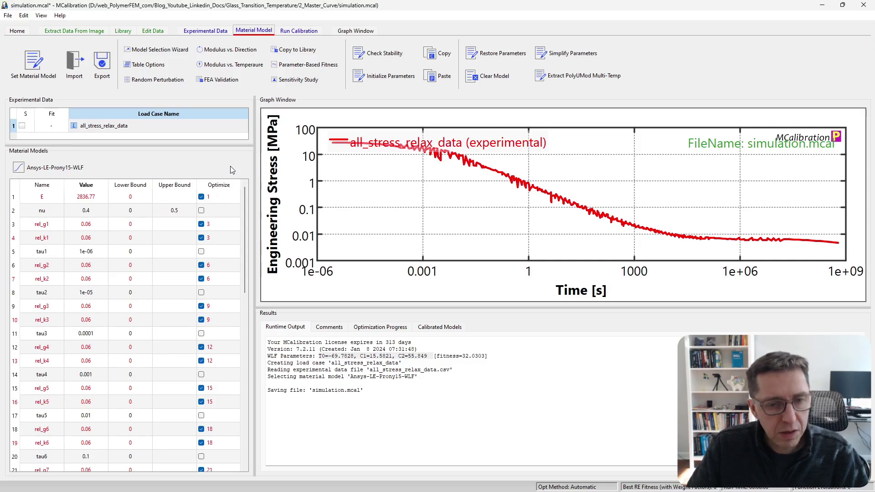
- Run the Prony15-WLF model once and save the project
left_click(283, 31)
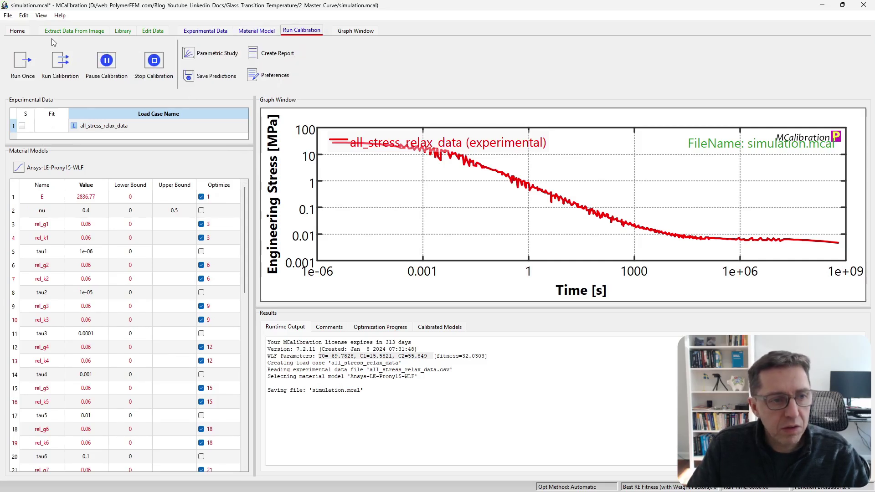
left_click(26, 63)
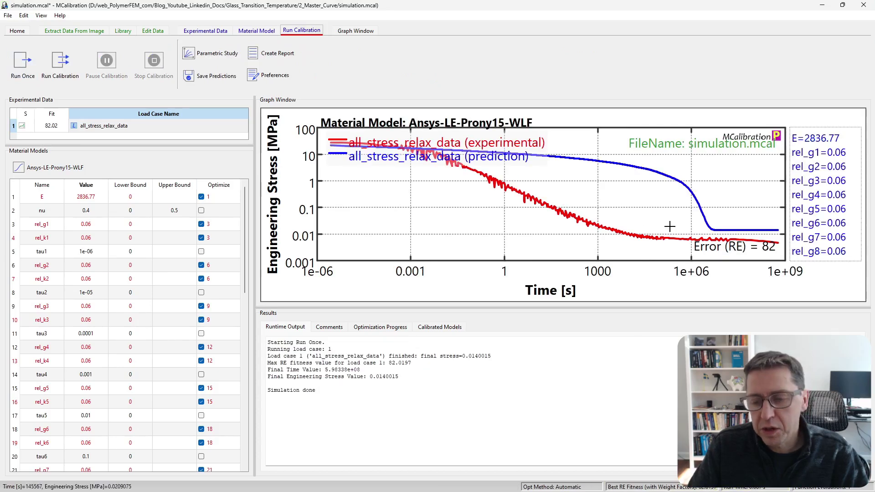
key("ctrl+s")
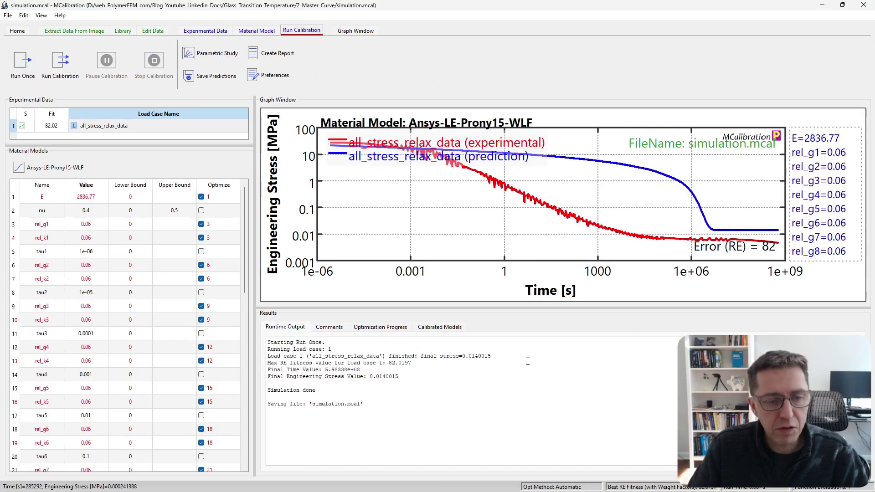
- Run the calibration past the WLF warning, stopping it once the fit reaches error 12.6
left_click(67, 65)
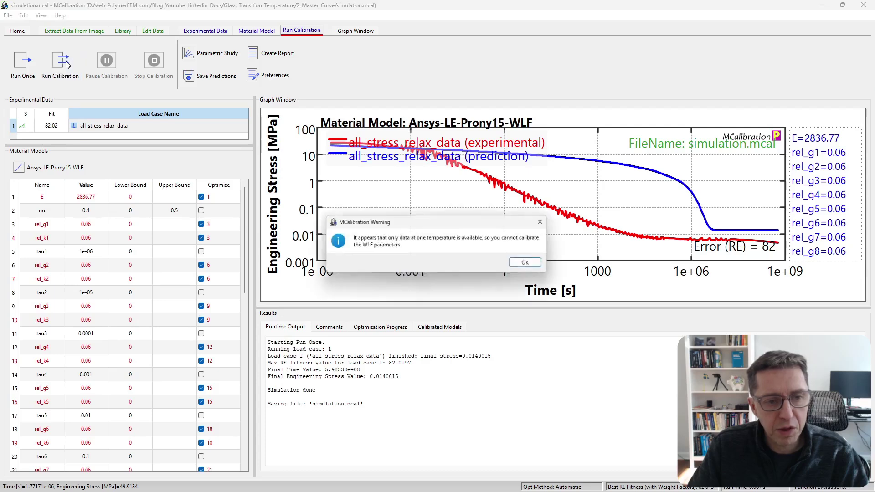
left_click(592, 301)
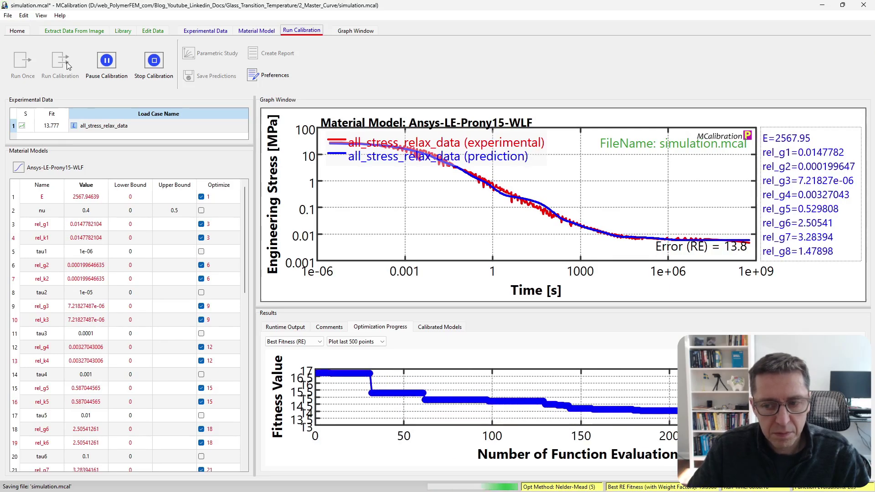
left_click(154, 61)
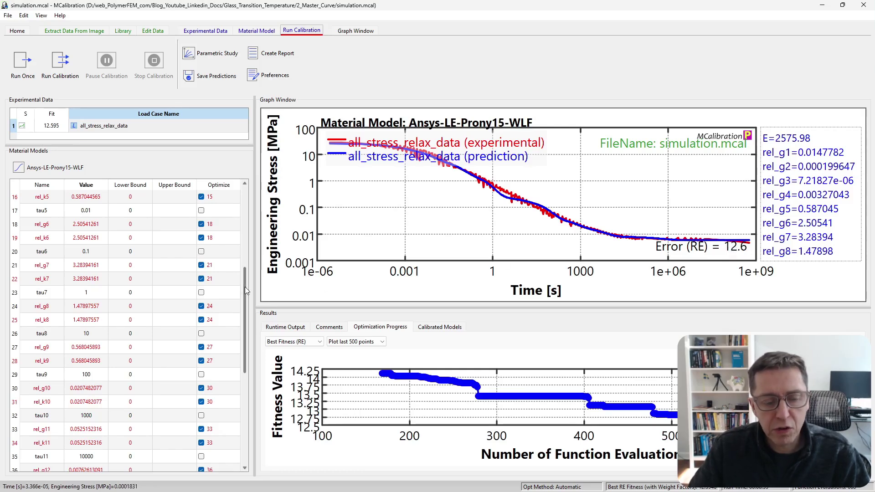
left_click_drag(196, 146, 195, 191)
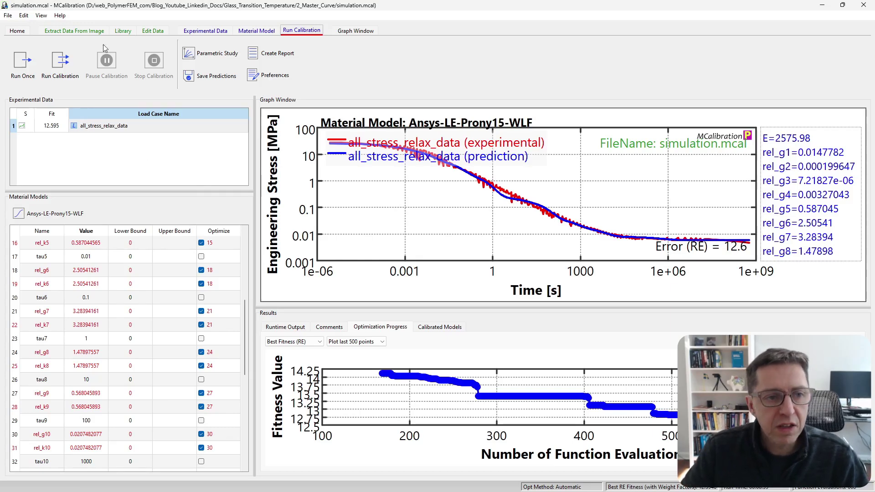
- Clear the relaxation data without saving and create a new 100-row, 6-column data table
left_click(146, 33)
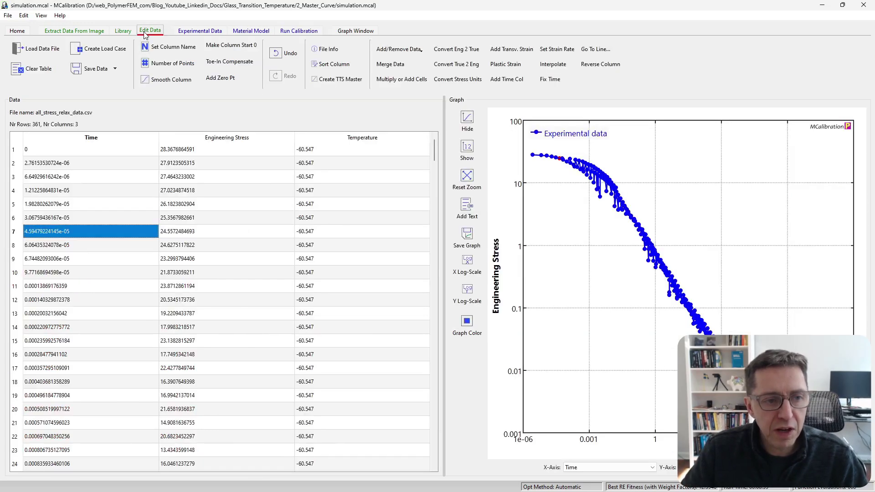
left_click(34, 69)
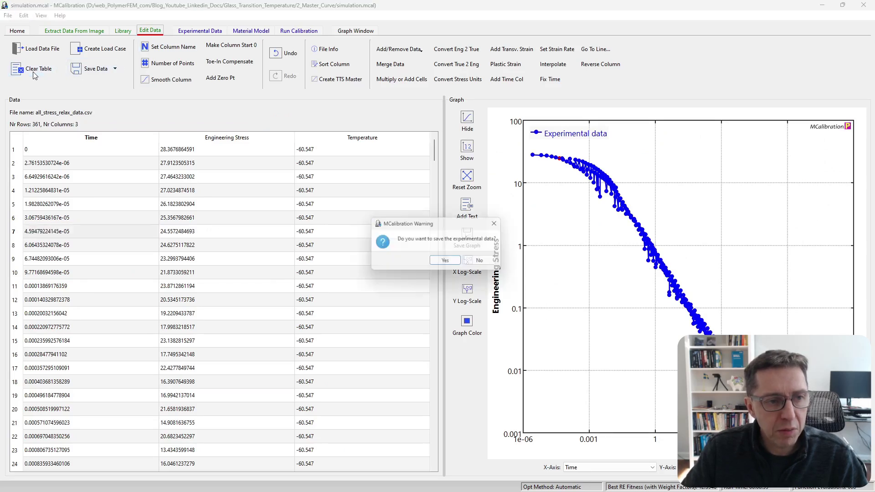
left_click(470, 262)
left_click(395, 50)
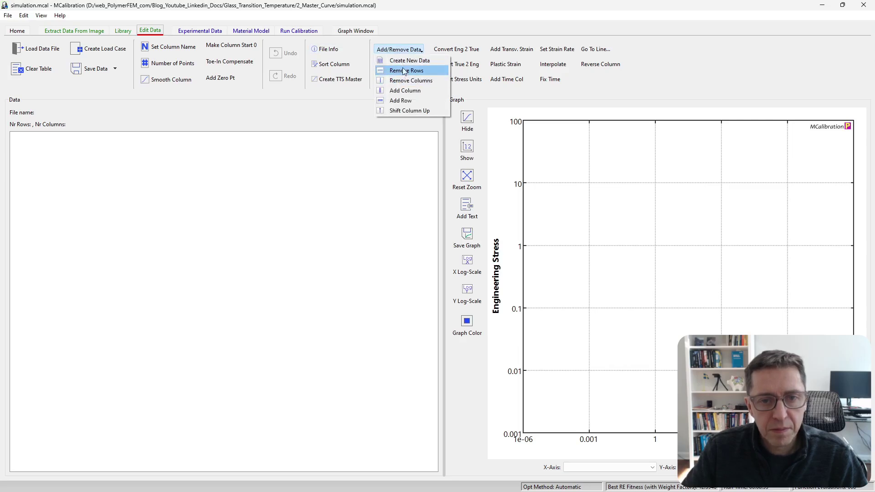
left_click(392, 59)
left_click(459, 231)
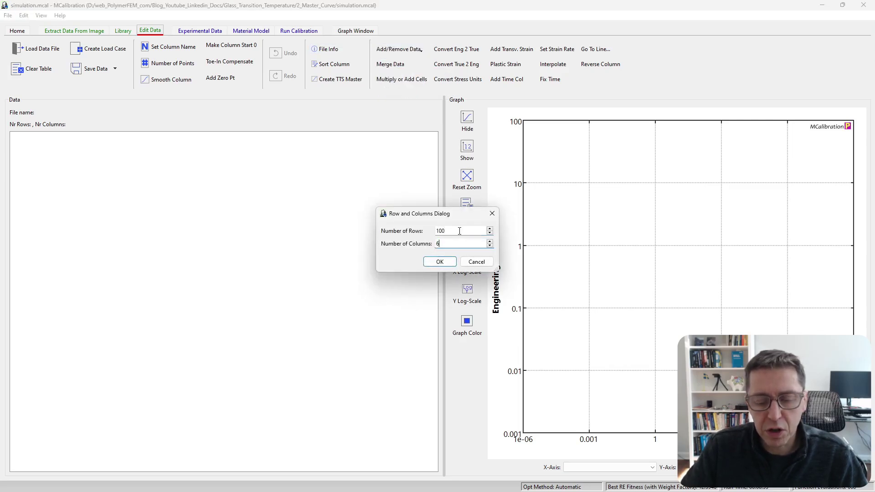
key("Return")
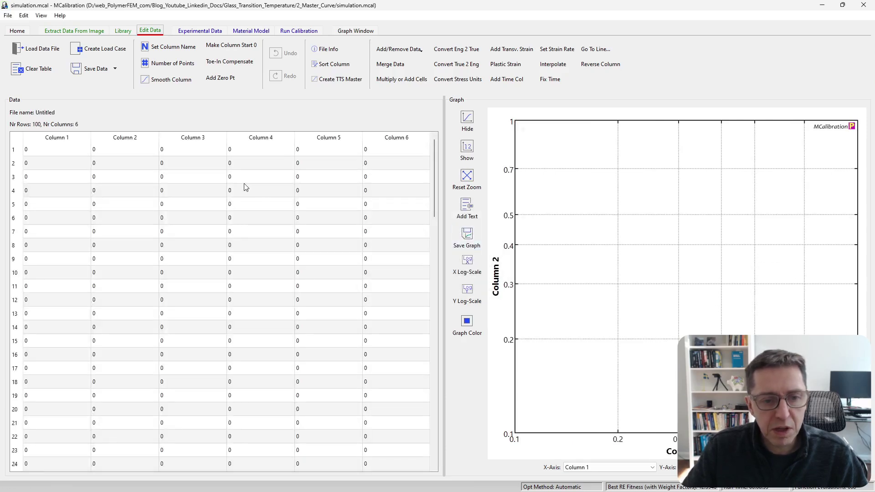
- Name the columns Engineering Mean Strain, Strain Amplitude, Frequency, Storage Modulus, Loss Modulus and Temperature
left_click(68, 205)
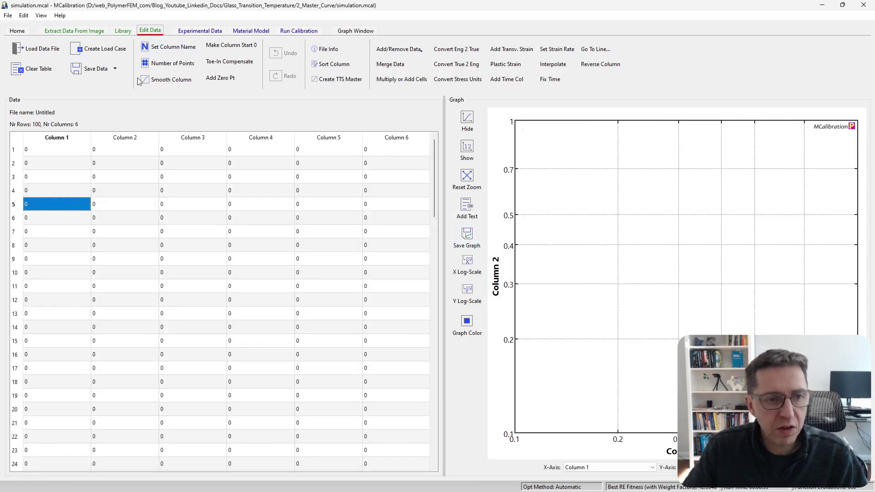
left_click(168, 47)
double_click(398, 205)
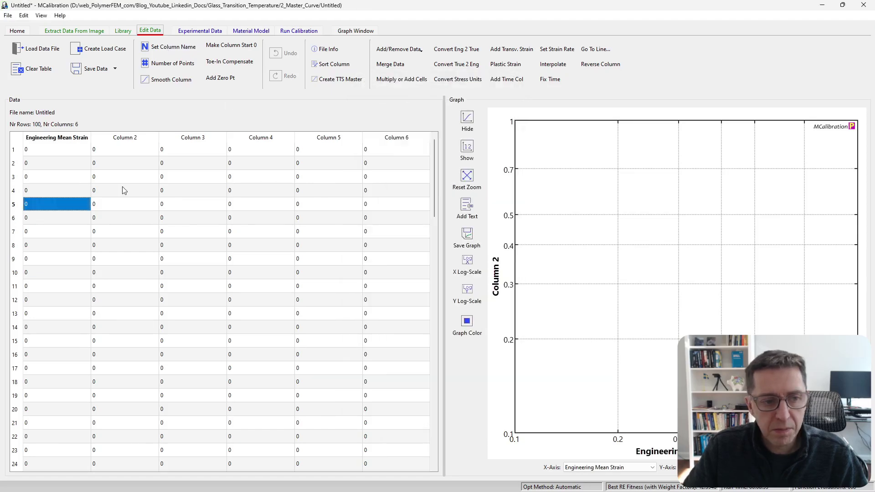
double_click(397, 216)
double_click(392, 230)
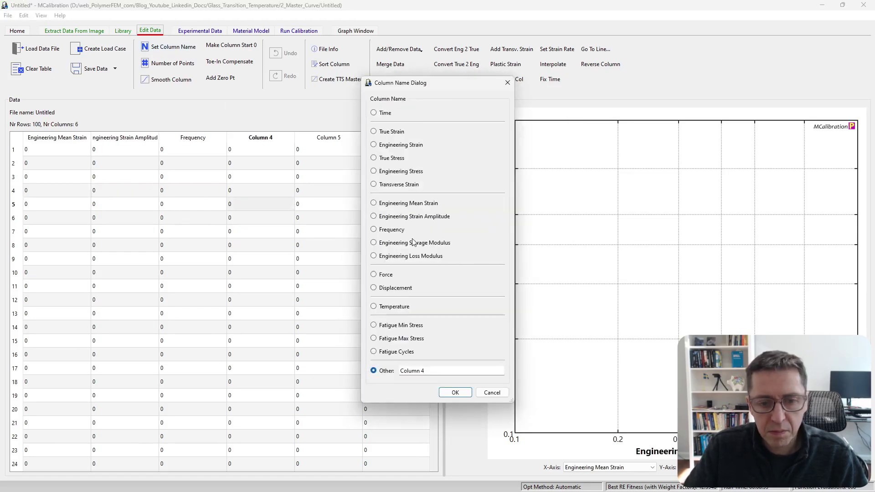
double_click(416, 243)
left_click(187, 54)
double_click(412, 242)
double_click(338, 218)
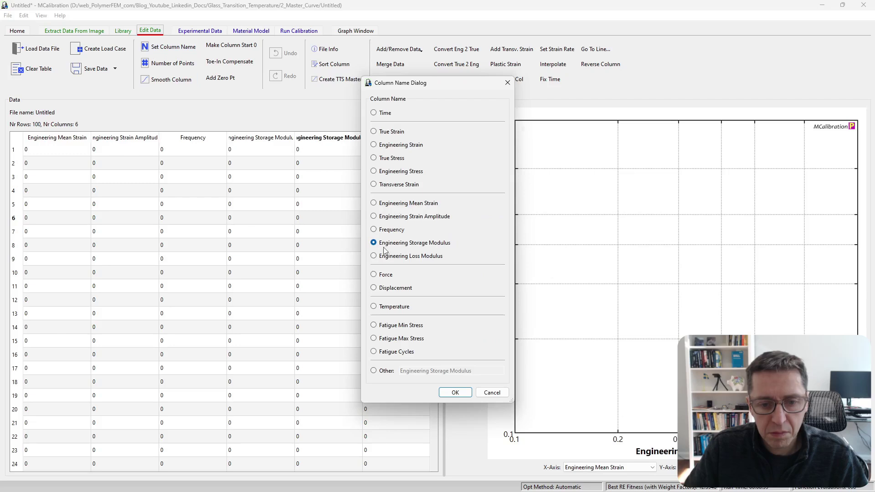
double_click(401, 255)
double_click(376, 218)
double_click(392, 173)
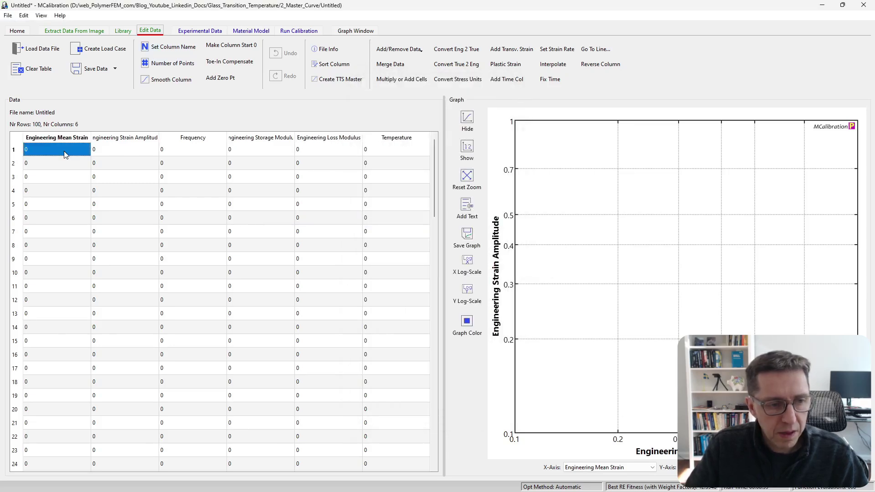
- Fill every Engineering Strain Amplitude row with 0.001 using linear interpolation
key("Tab")
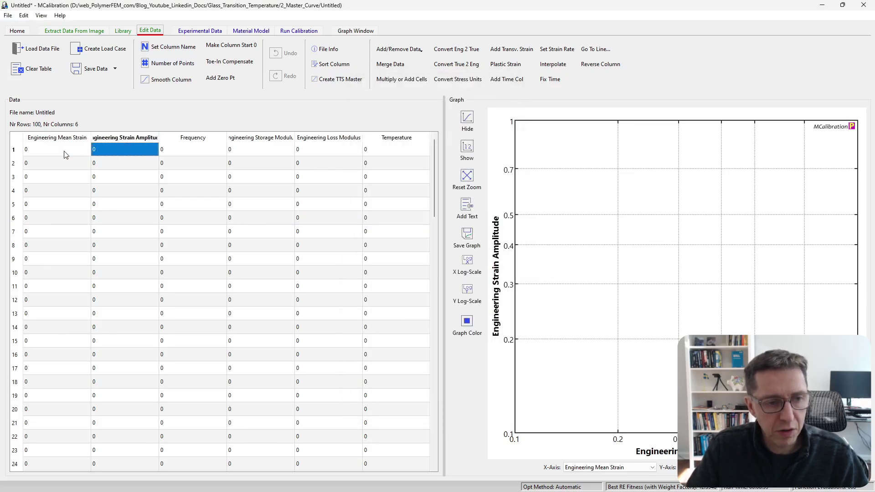
type("0.001")
key("Return")
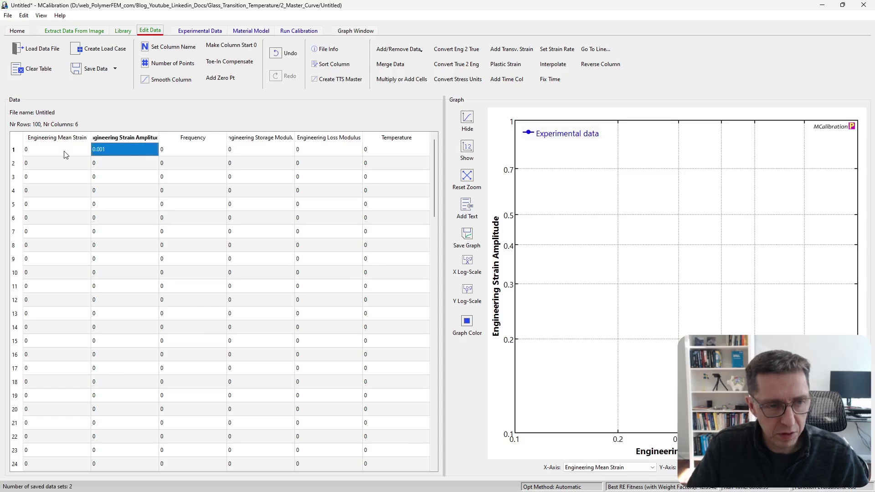
key("ctrl+Down")
type("0.001")
key("Return")
key("ctrl+Up")
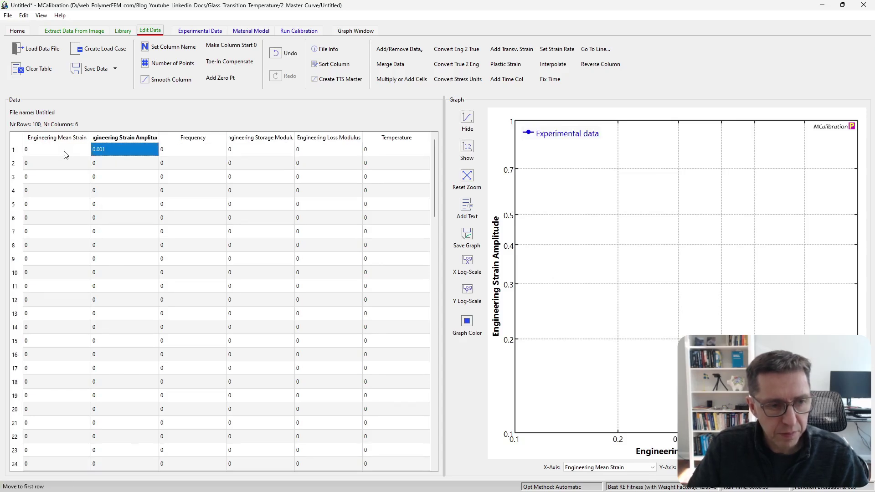
key("ctrl+shift+Down")
left_click(552, 65)
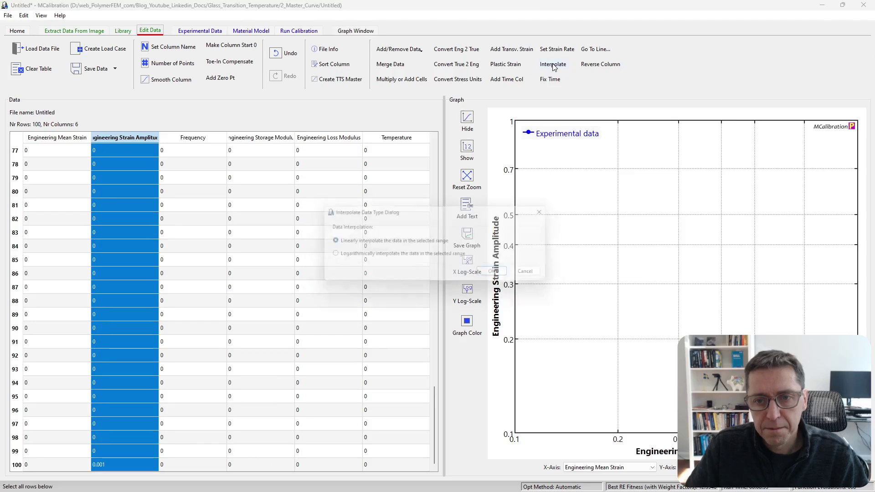
key("Return")
- Enter 0.01 as Frequency in row 77 and interpolate rows 77 through 100
left_click(181, 154)
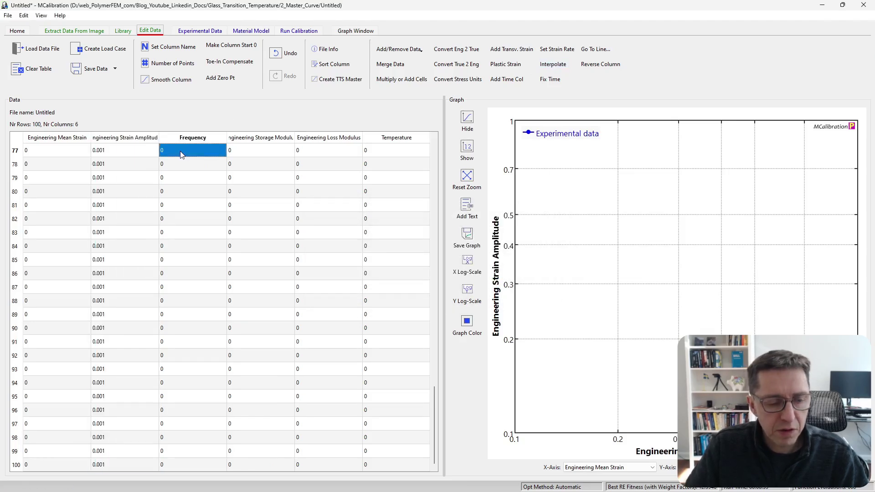
type("0.01")
key("Return")
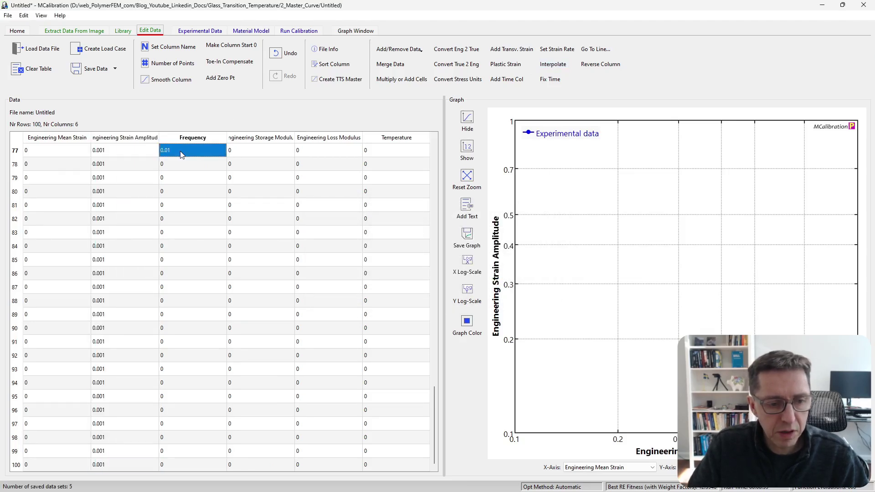
key("ctrl+Down")
left_click(180, 152)
key("ctrl+shift+Down")
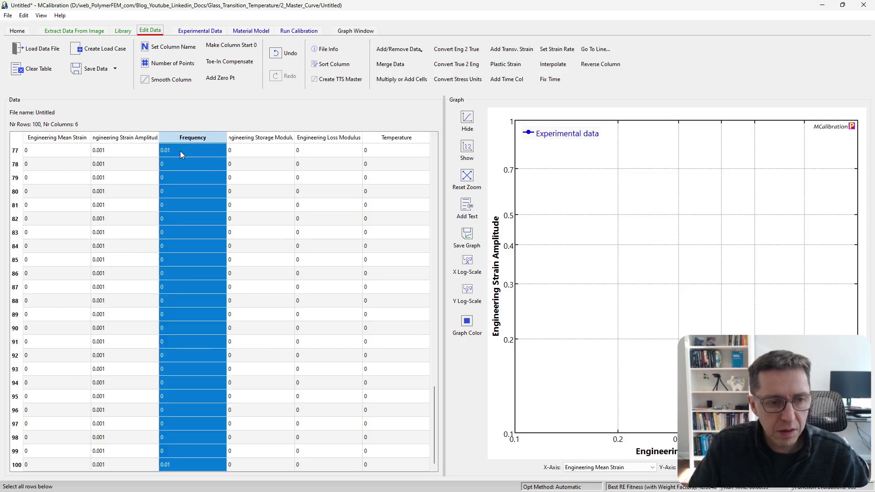
left_click(544, 64)
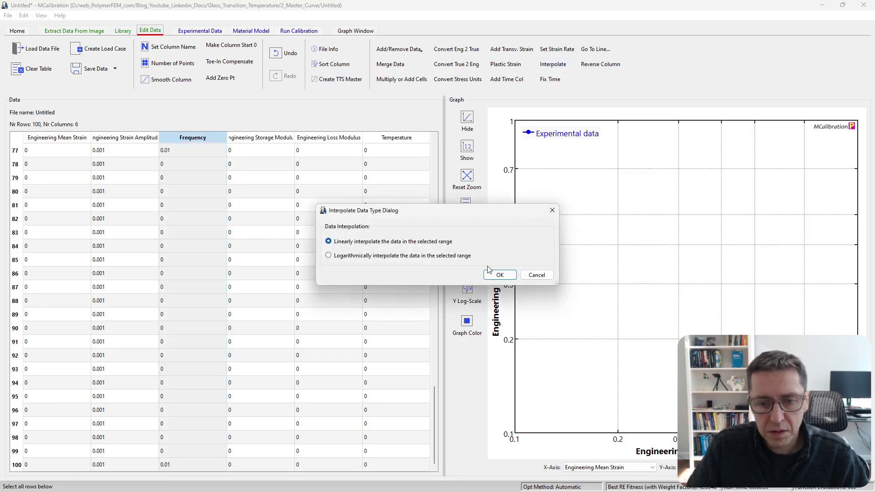
left_click(499, 275)
- Interpolate the whole Frequency column from row 1 to 100 so every row holds 0.01
left_click(220, 264)
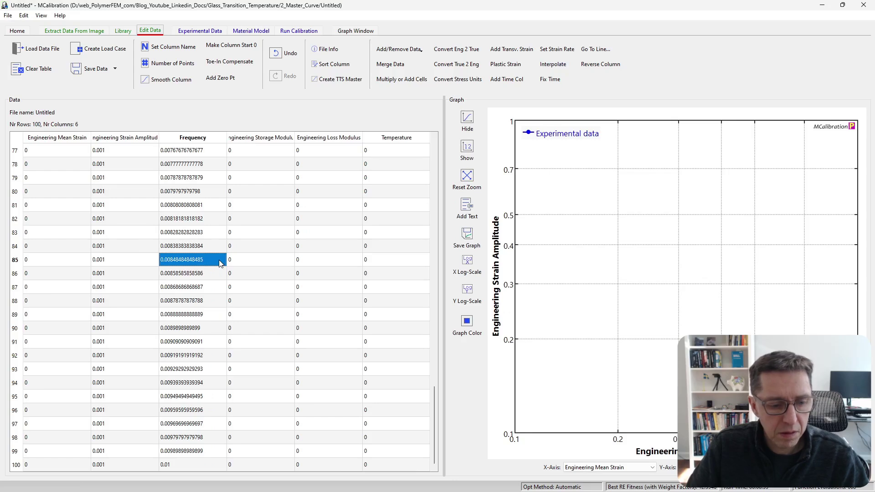
key("ctrl+Home")
key("ctrl+shift+End")
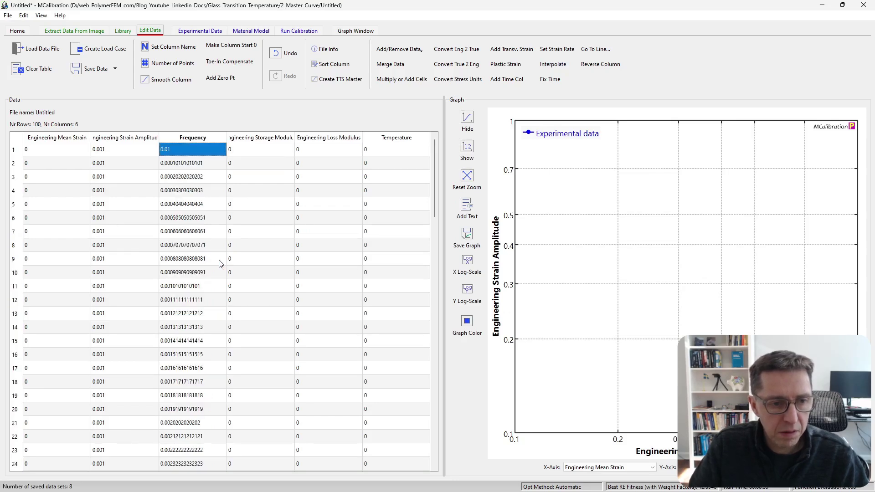
left_click(547, 66)
key("Return")
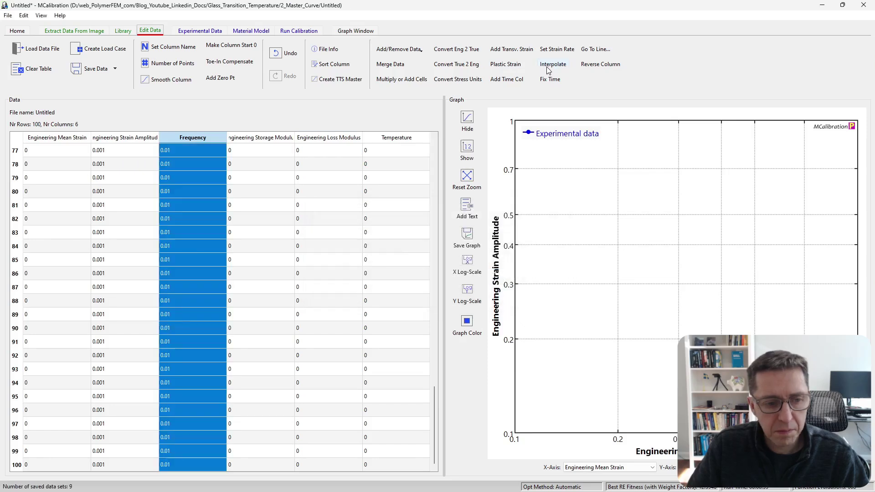
left_click(266, 152)
- Enter -90 and -40 at the ends of the Temperature column and interpolate linearly between them
left_click(337, 156)
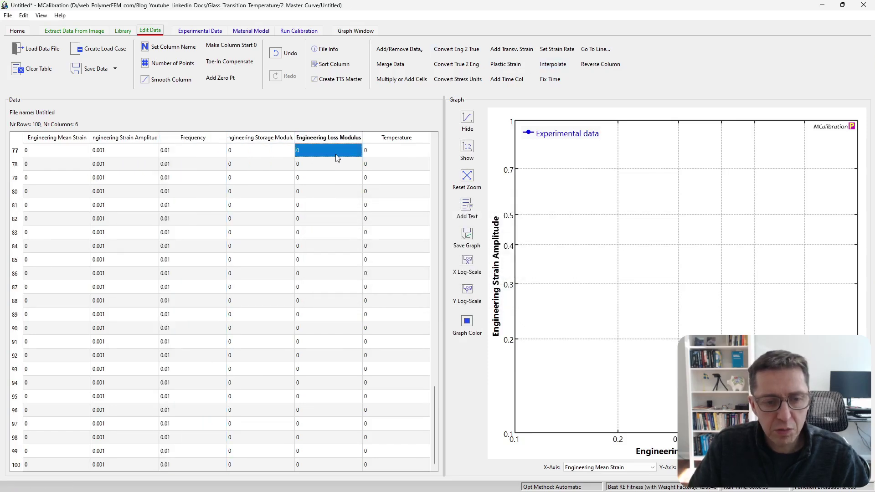
left_click(400, 155)
type("-9")
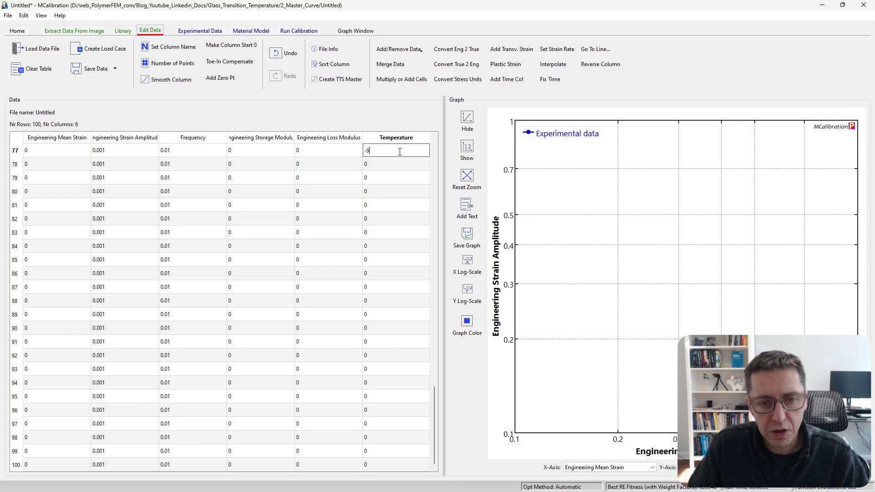
key("Return")
key("ctrl+Down")
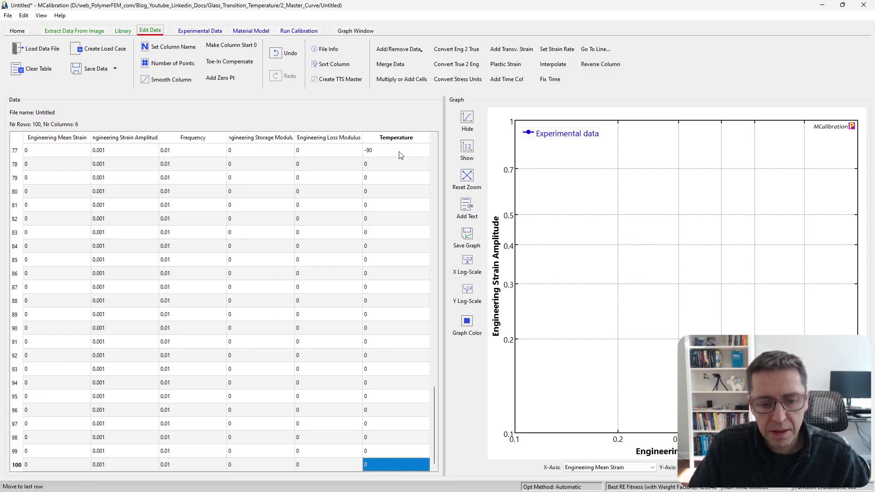
type("-4")
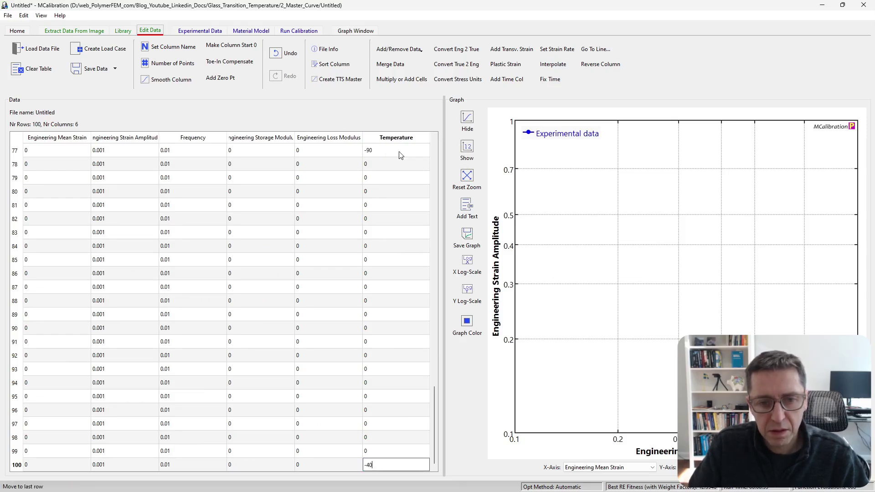
key("Return")
key("ctrl+shift+Up")
left_click(553, 65)
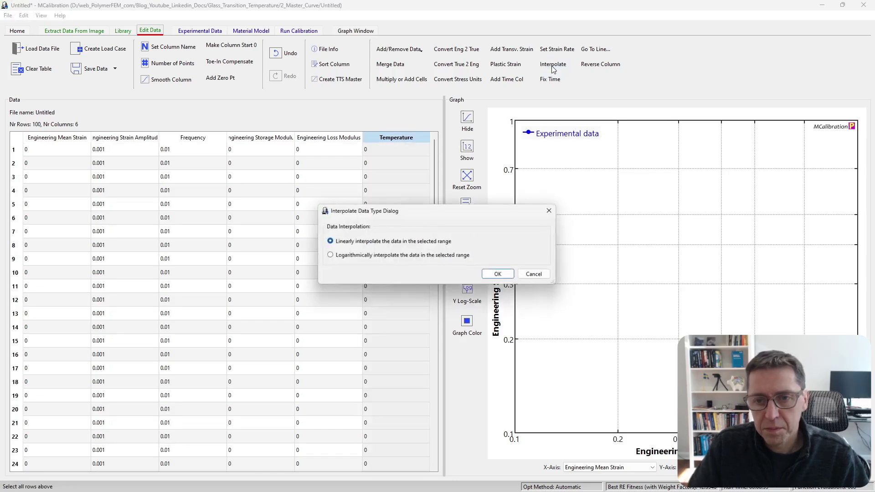
key("Return")
left_click(320, 246)
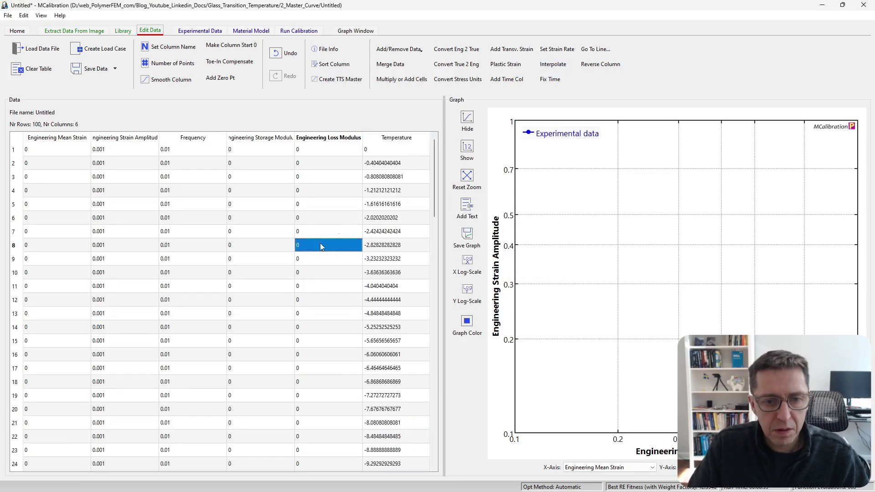
- Re-enter the row 1 Temperature and interpolate all 100 rows linearly from -90 to -40
left_click(391, 150)
type("-40")
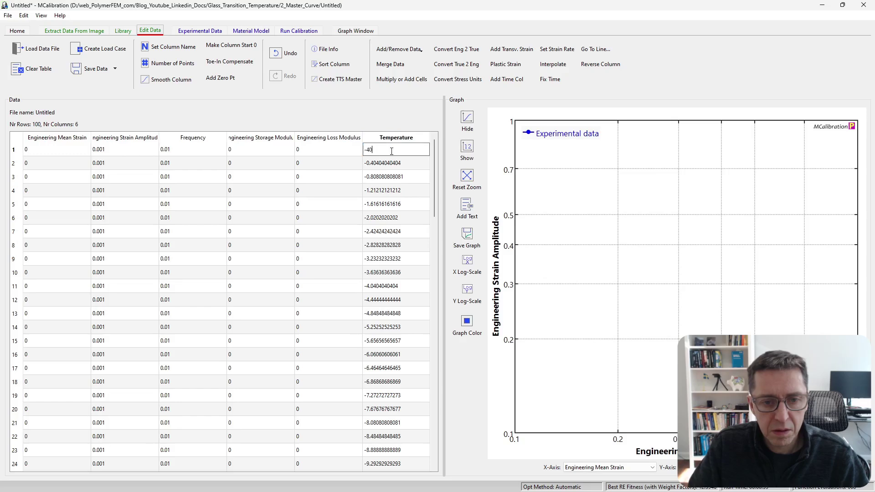
key("Return")
key("ctrl+Down")
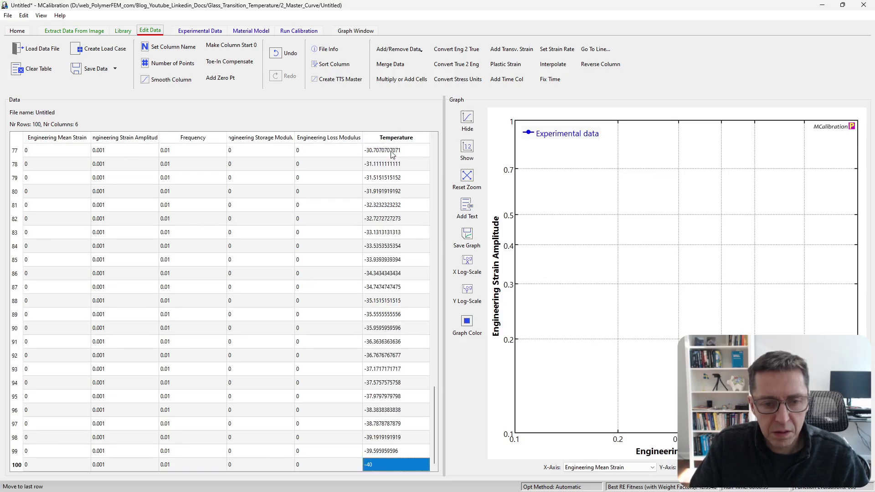
key("ctrl+Up")
key("ctrl+shift+Down")
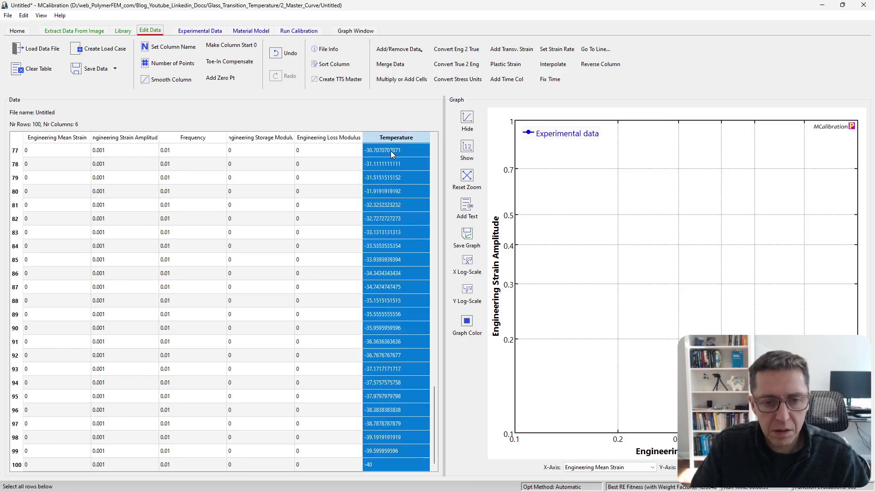
left_click(560, 64)
key("Return")
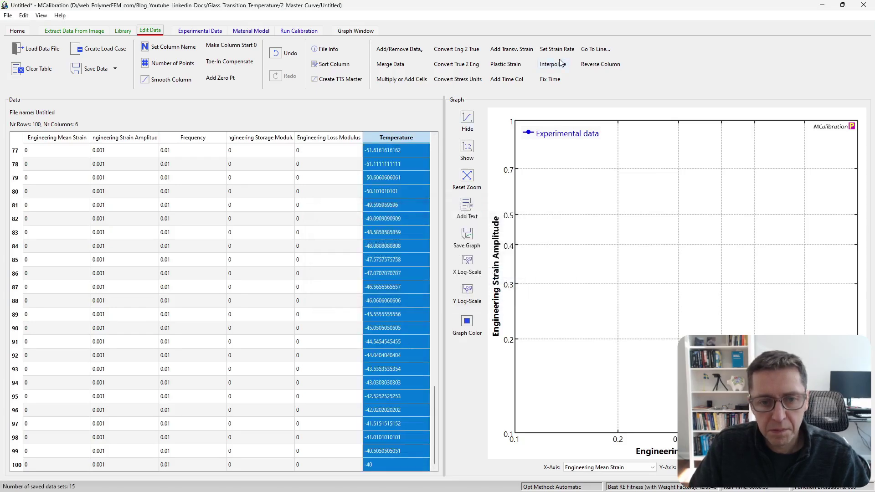
left_click(390, 218)
- Check the Temperature column runs from -90 to -40 and create a load case from the table
key("ctrl+Up")
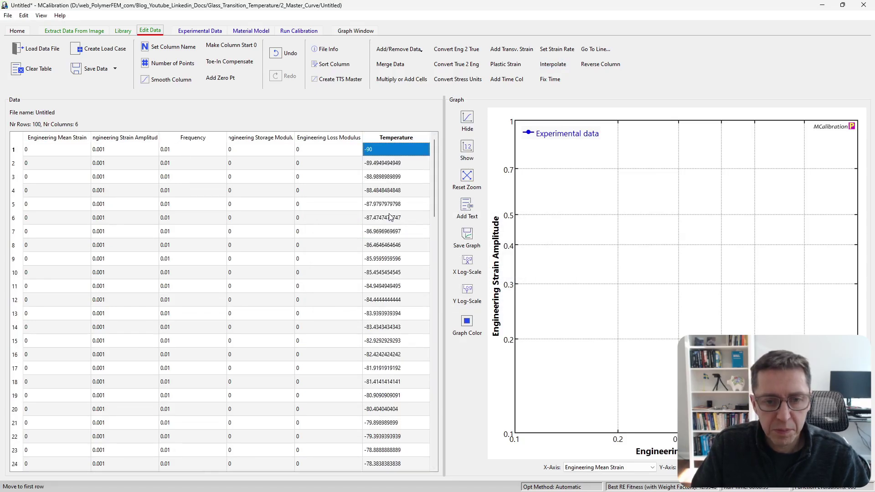
key("ctrl+Down")
key("Left")
key("Left")
key("Left")
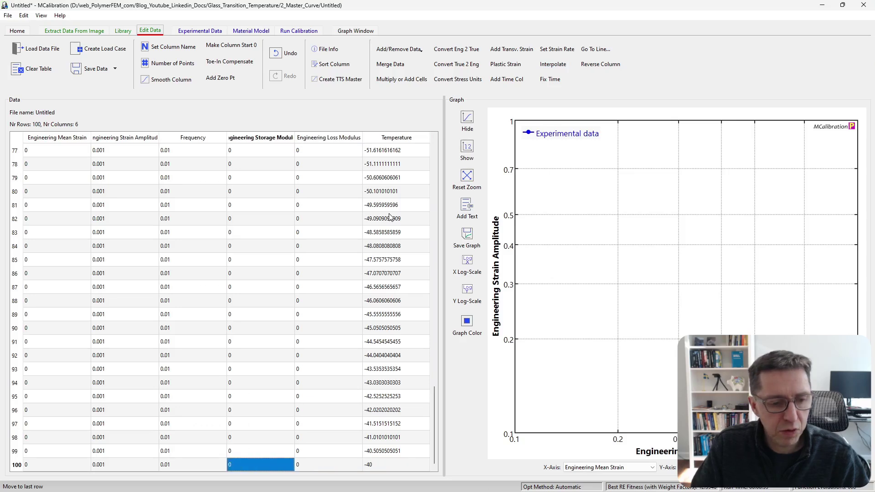
key("Up")
key("Up")
key("ctrl+Up")
key("Left")
key("Left")
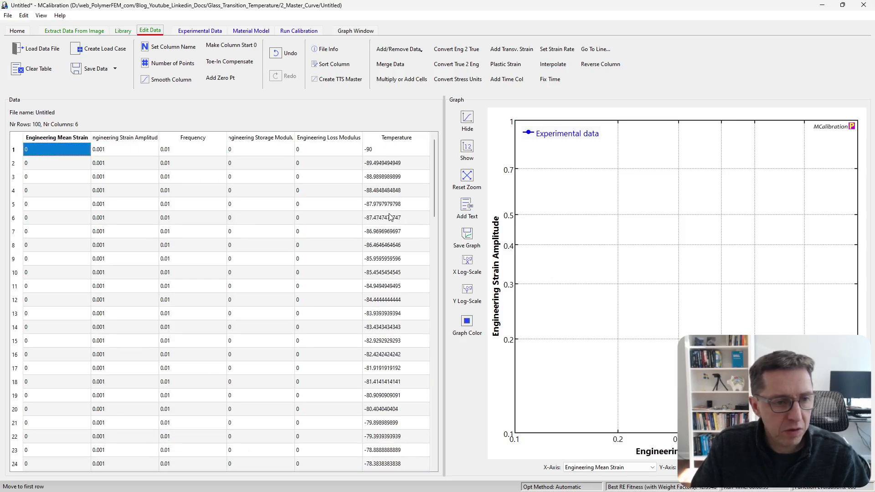
key("Right")
key("Right")
key("Right")
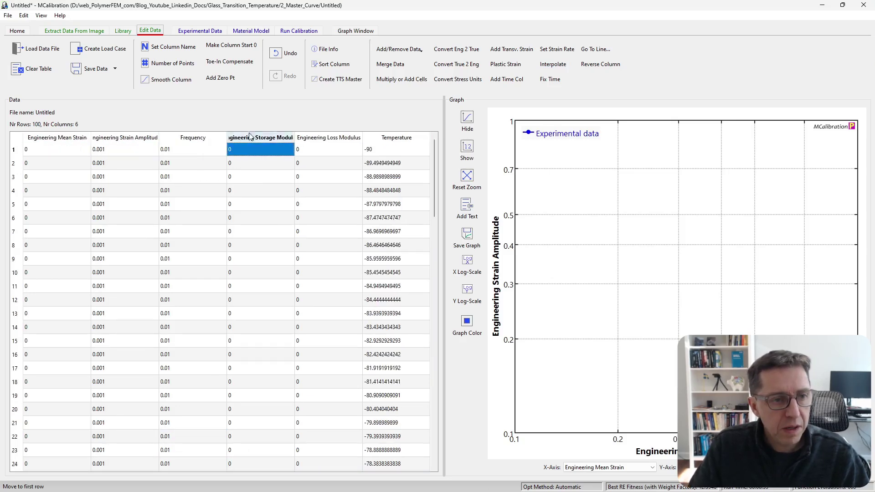
left_click(110, 51)
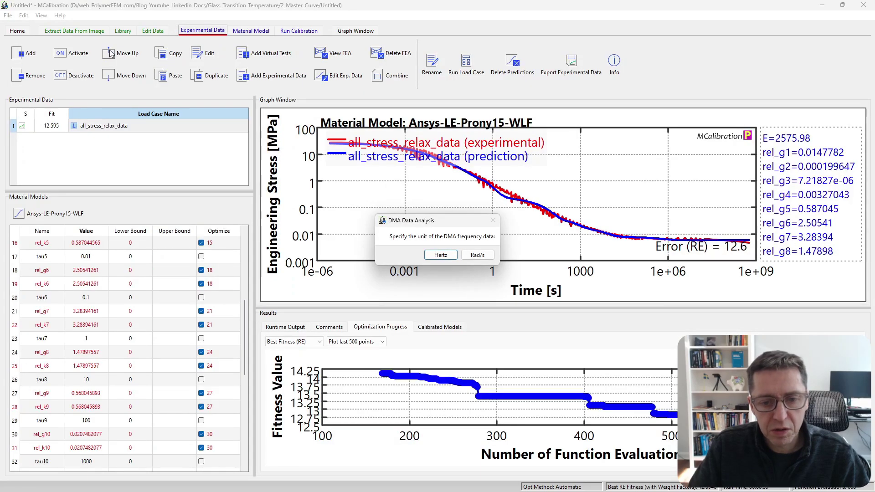
- Save the DMA load case with frequency in hertz and deactivate the stress-relaxation load case
left_click(457, 256)
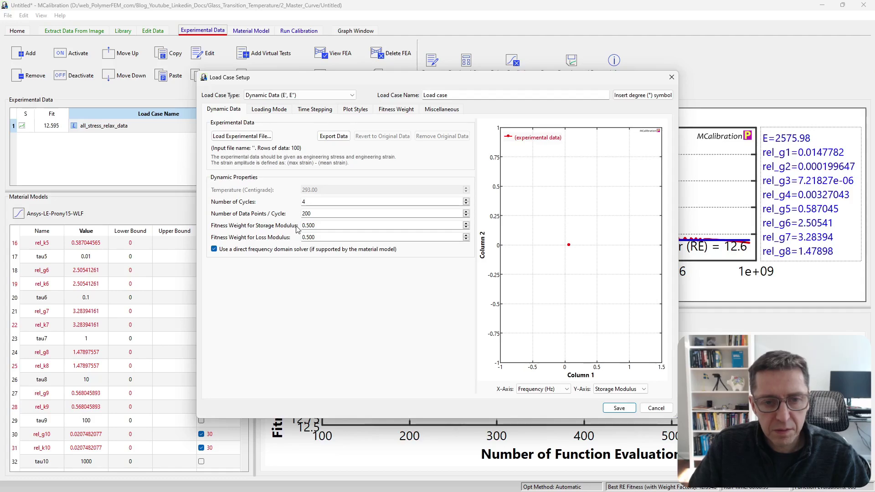
key("Return")
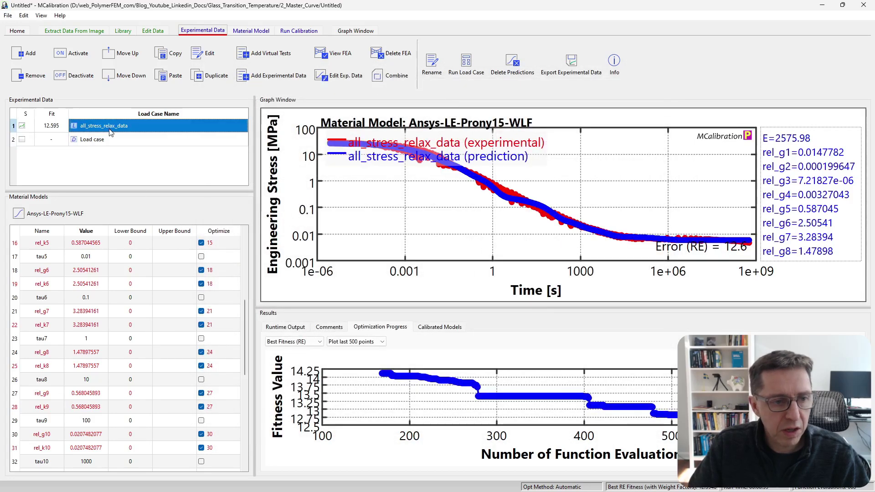
left_click(108, 130)
key("ctrl+d")
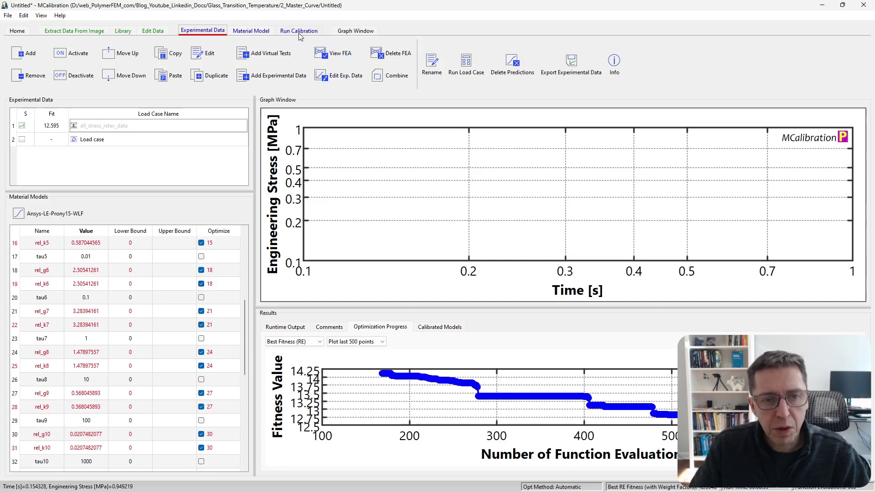
- Plot storage and loss modulus, with the storage graph showing Temperature on X and log modulus
left_click(355, 31)
left_click(324, 65)
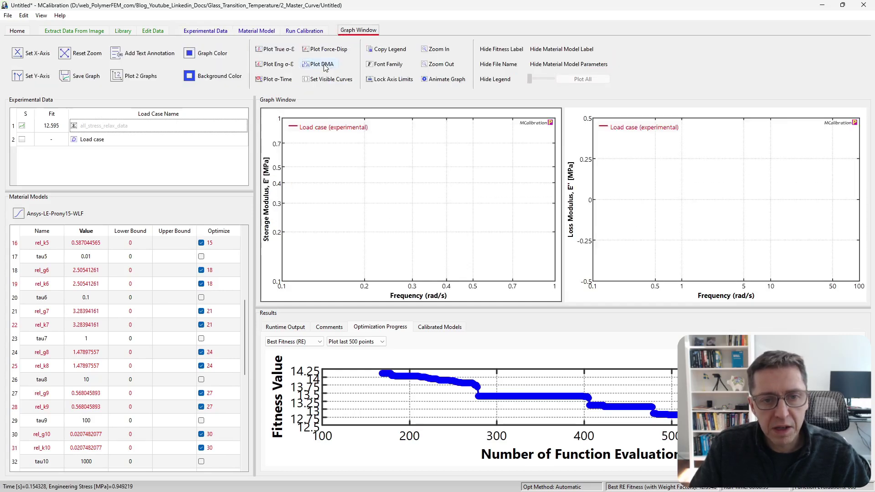
double_click(354, 286)
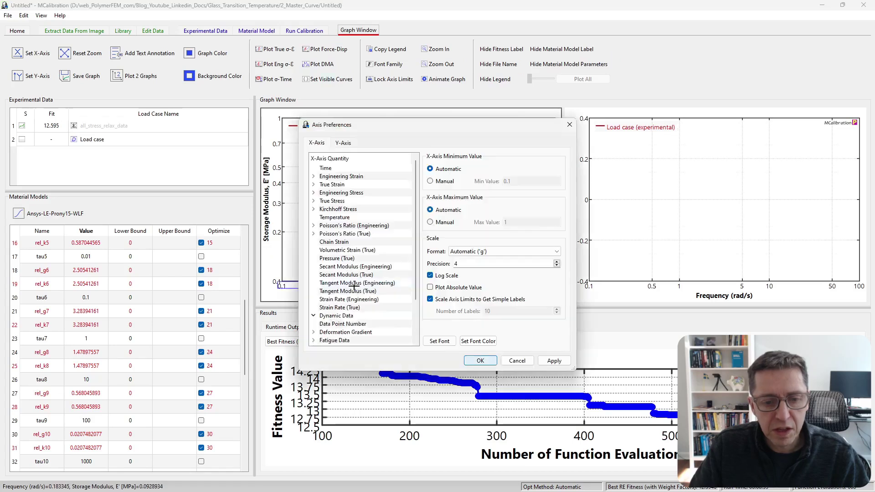
scroll(351, 300, "down", 1)
left_click(347, 324)
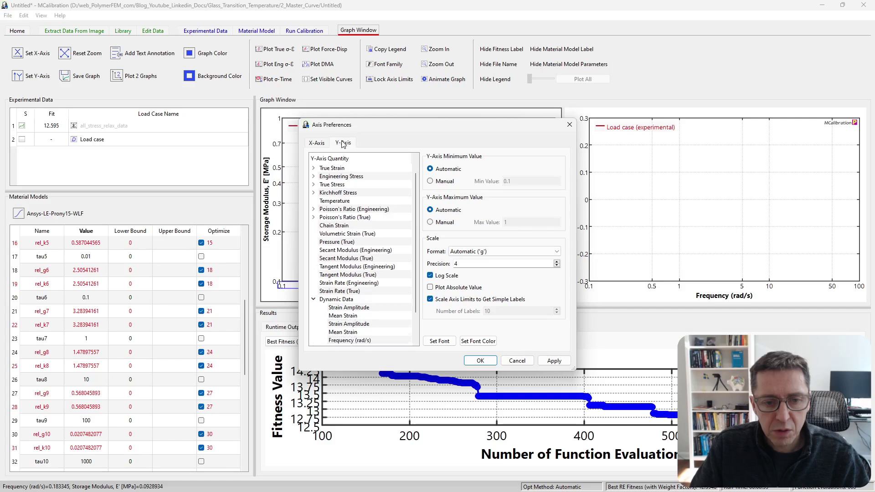
scroll(360, 282, "down", 2)
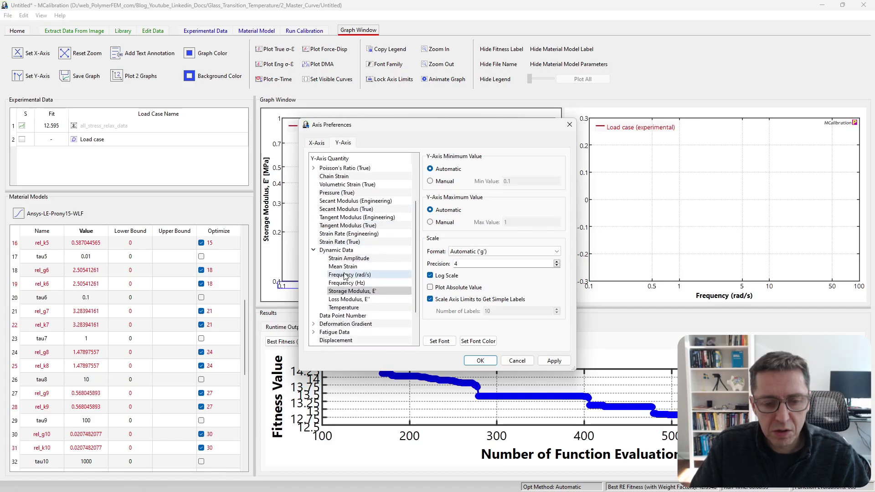
left_click(431, 275)
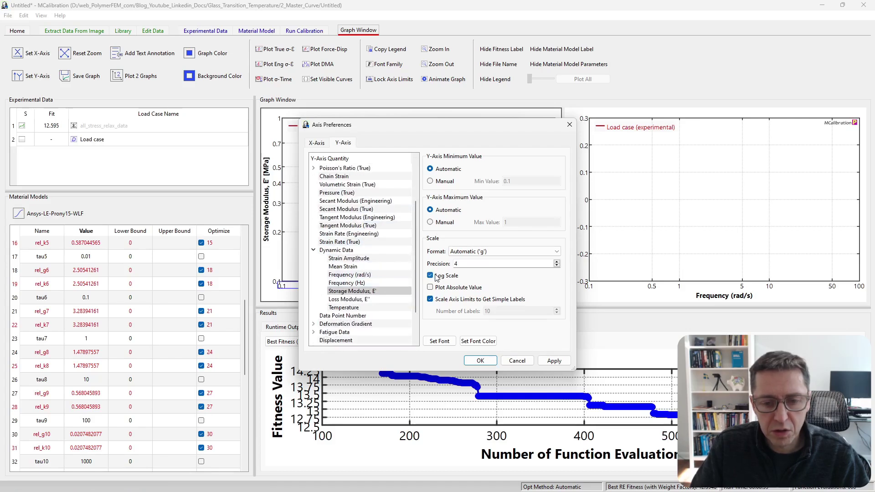
left_click(480, 360)
- Give the loss modulus graph a linear Temperature X-axis and a logarithmic Y-axis
left_click(654, 285)
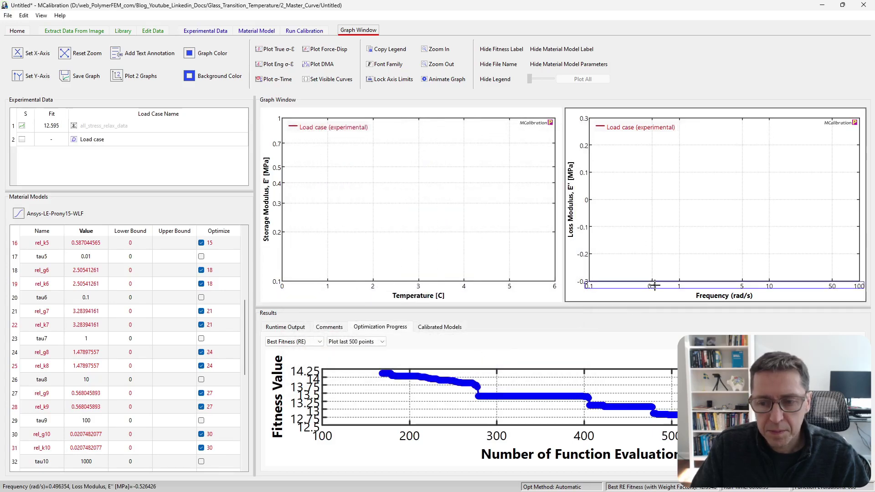
double_click(654, 285)
left_click(357, 324)
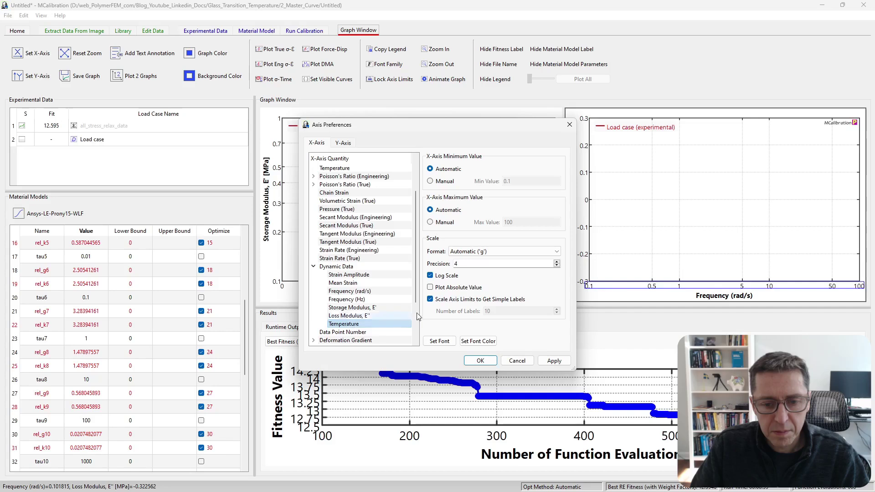
left_click(430, 275)
left_click(343, 143)
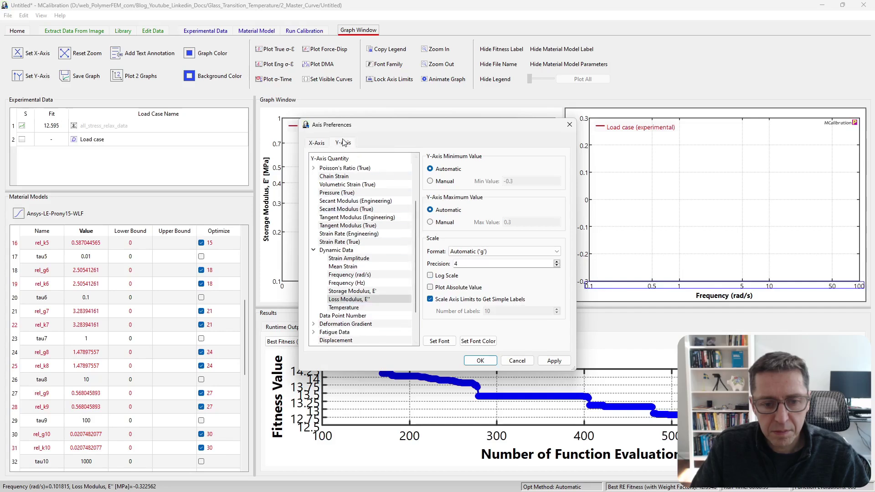
left_click(429, 275)
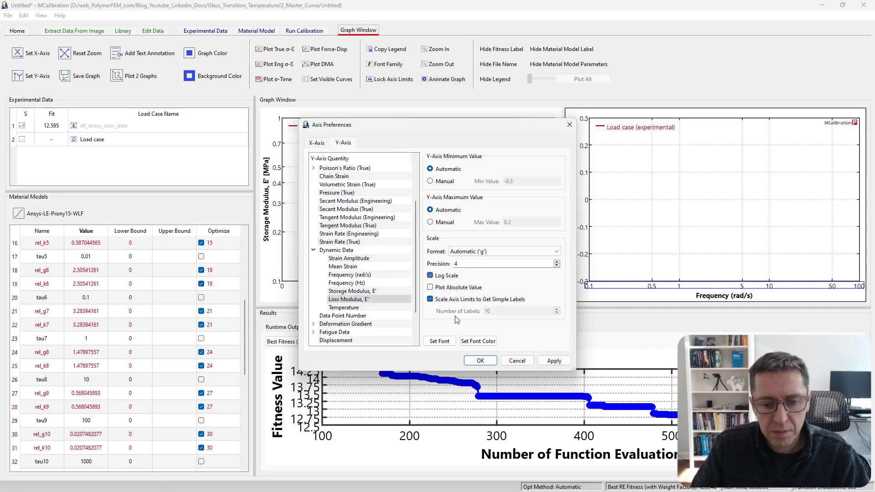
left_click(480, 361)
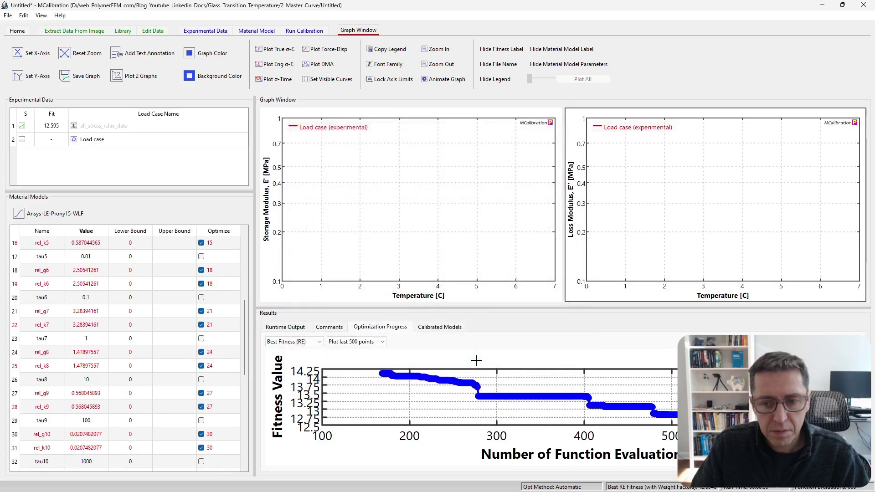
- Run the model once to plot predicted storage and loss modulus from -90 to -40 °C
key("ctrl+r")
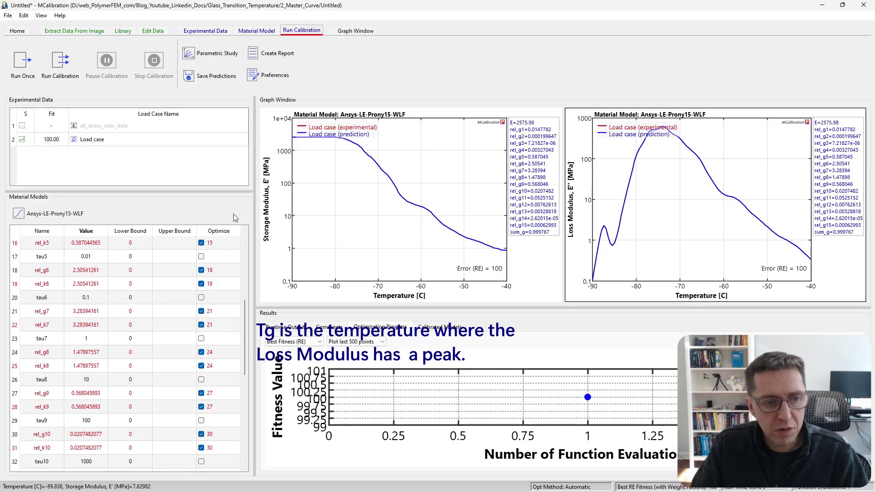
scroll(100, 288, "up", 2)
scroll(101, 288, "up", 3)
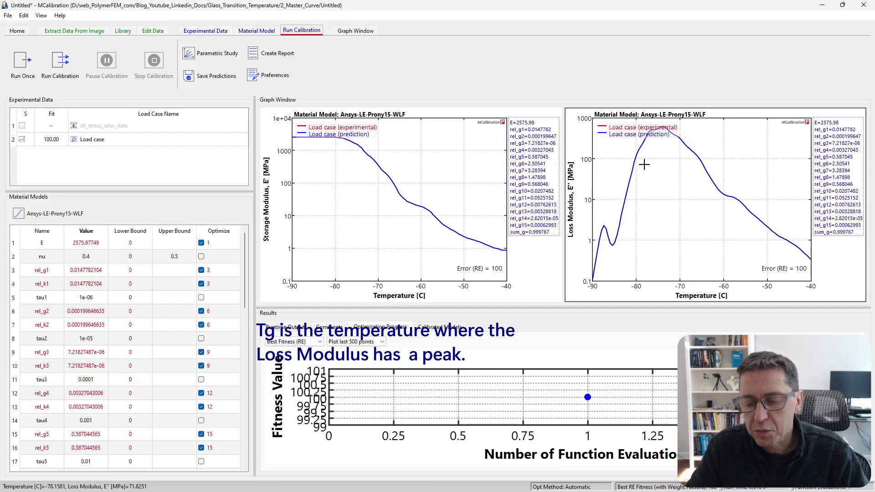
- Rename the DMA load case to freq=0.01
left_click(103, 143)
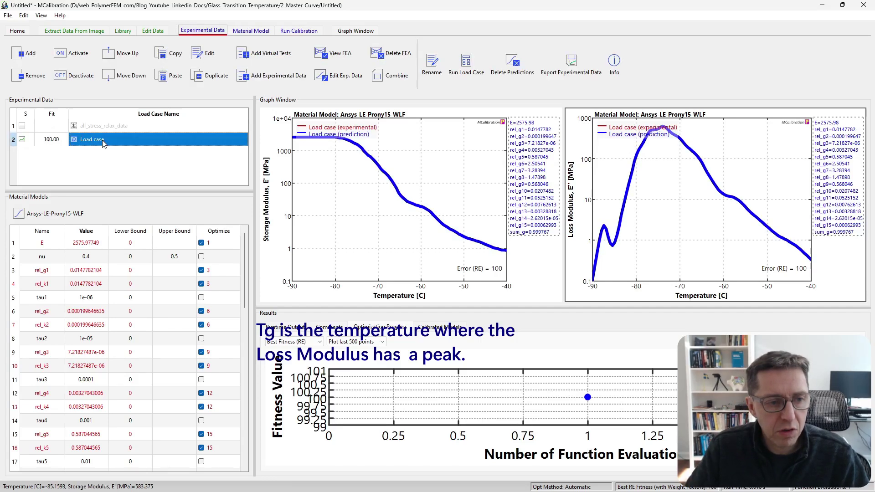
left_click(103, 140)
type("freq")
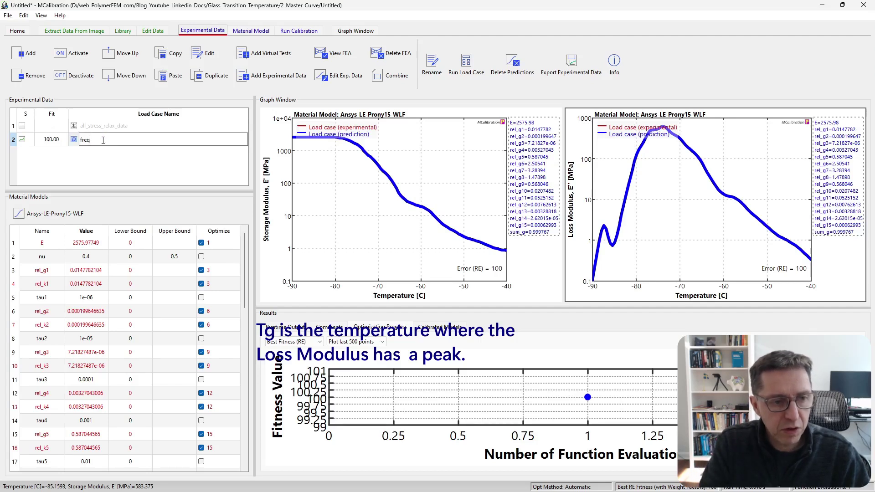
type("=0.01")
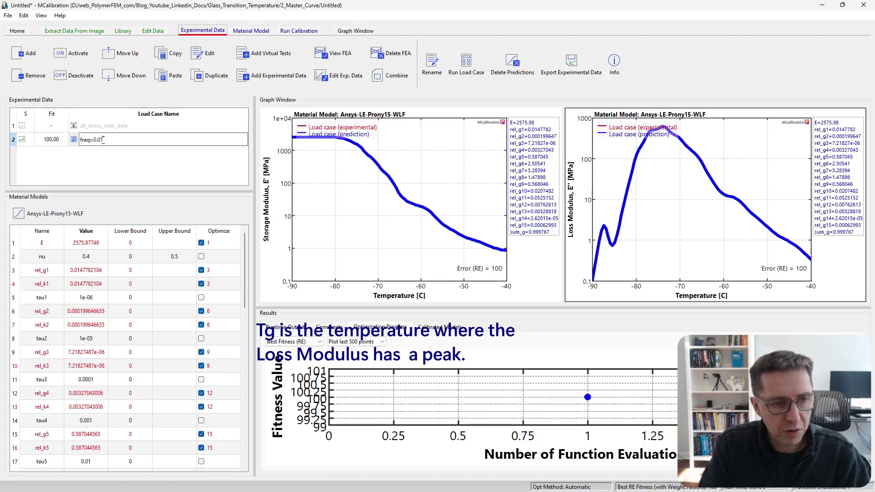
key("Return")
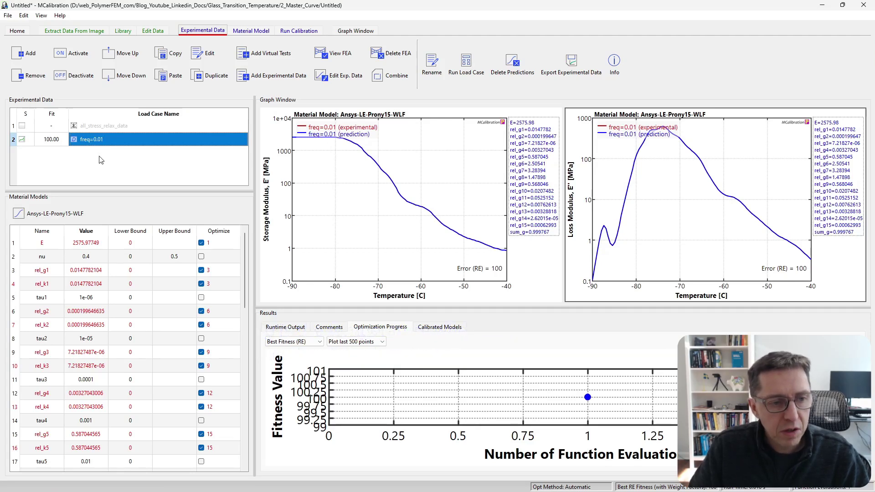
- Duplicate freq=0.01 as a new load case named freq=10 and open its data
left_click(201, 75)
left_click(458, 96)
key("BackSpace")
key("BackSpace")
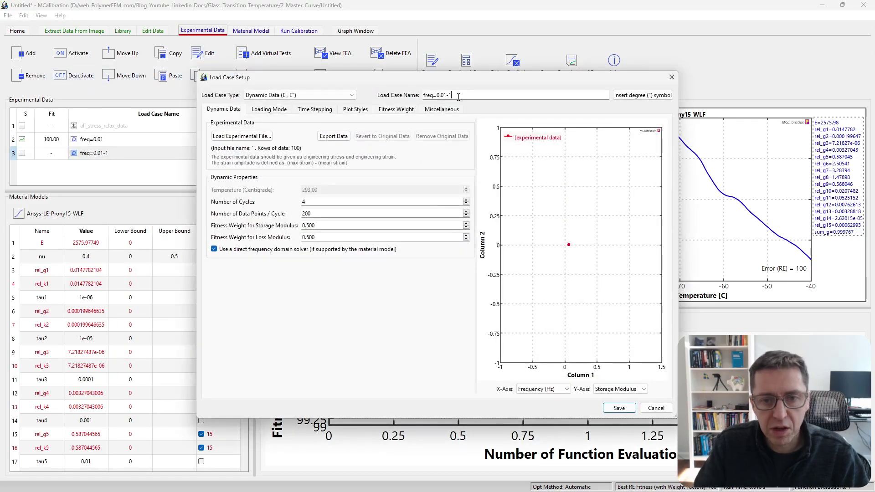
key("BackSpace")
key("BackSpace")
key("BackSpace")
key("BackSpace")
type("10")
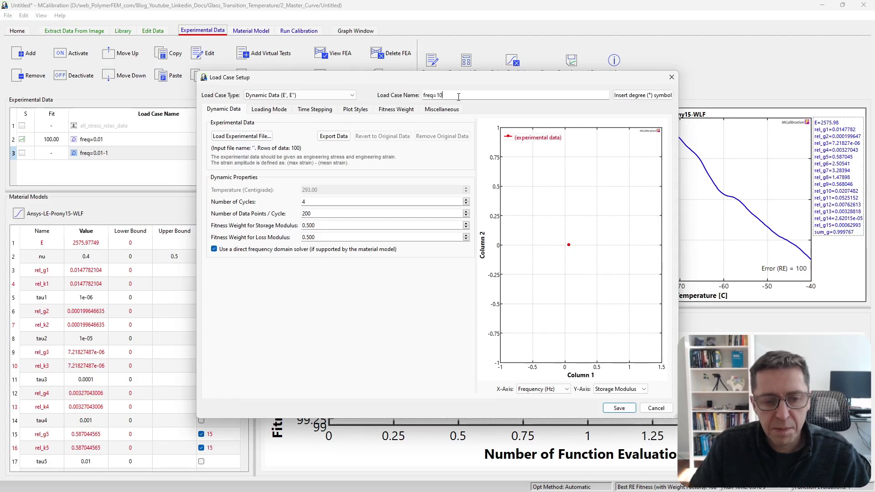
left_click(620, 408)
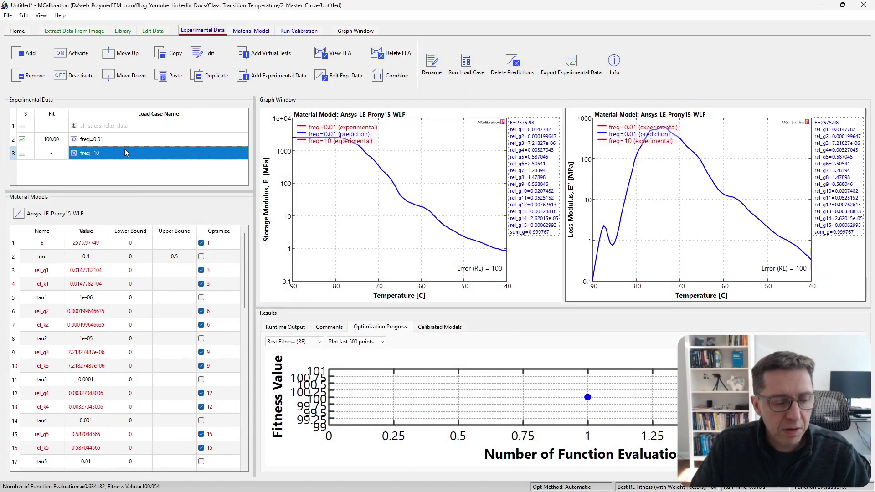
double_click(126, 156)
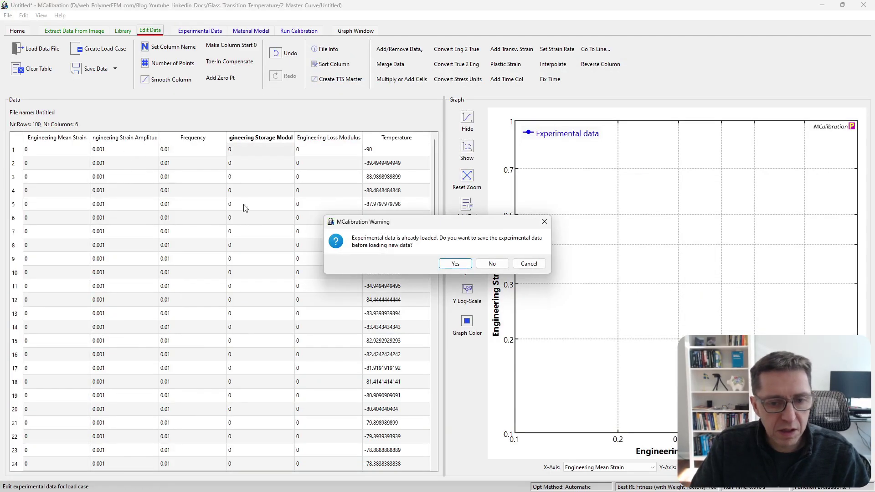
- Fill the freq=10 Frequency column with 100 by interpolation and save it to the load case
left_click(482, 264)
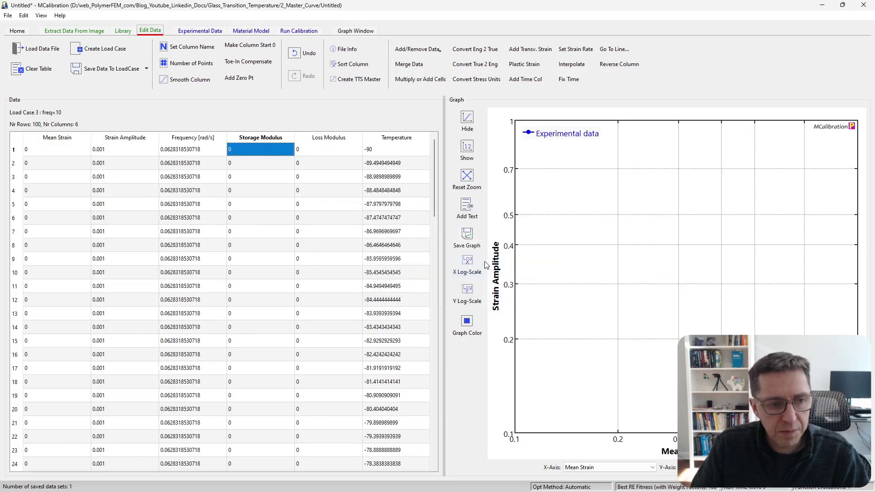
left_click(171, 150)
type("10")
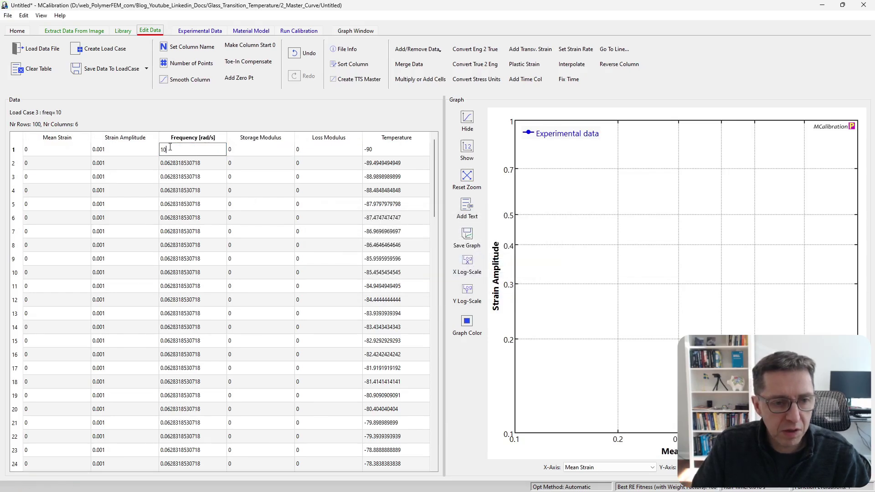
type("0")
key("ctrl+Down")
type("10")
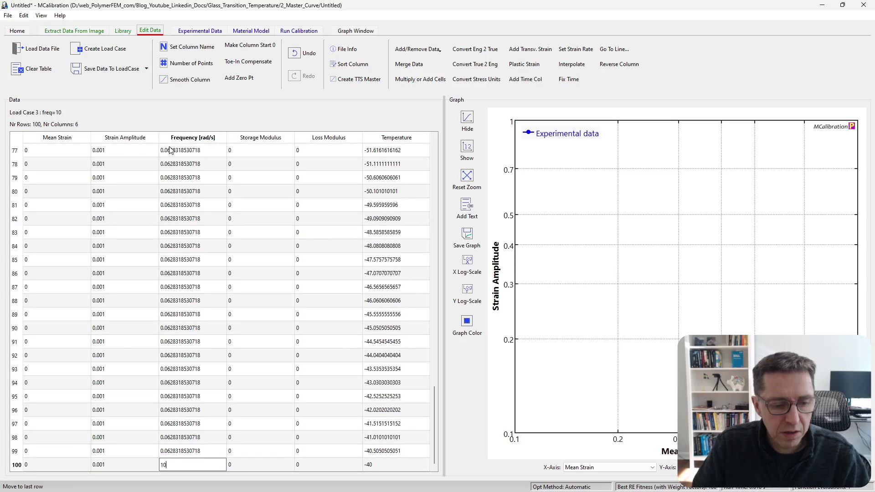
key("ctrl+shift+Up")
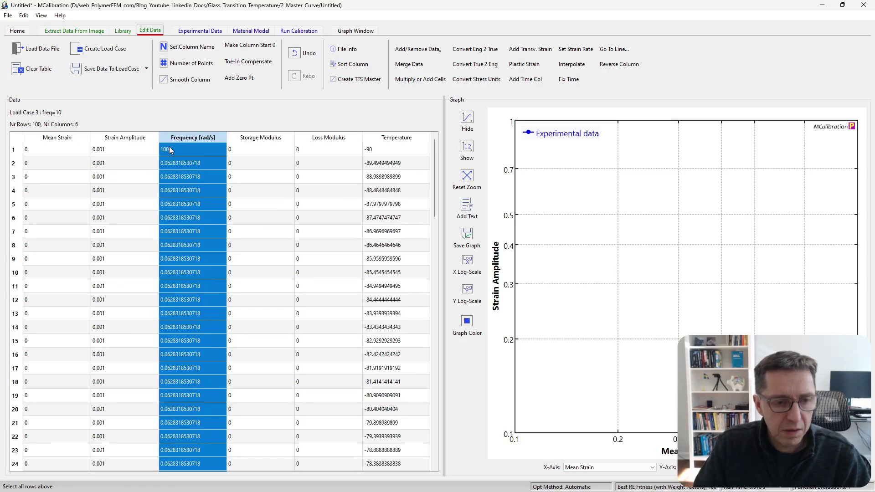
left_click(565, 64)
key("Return")
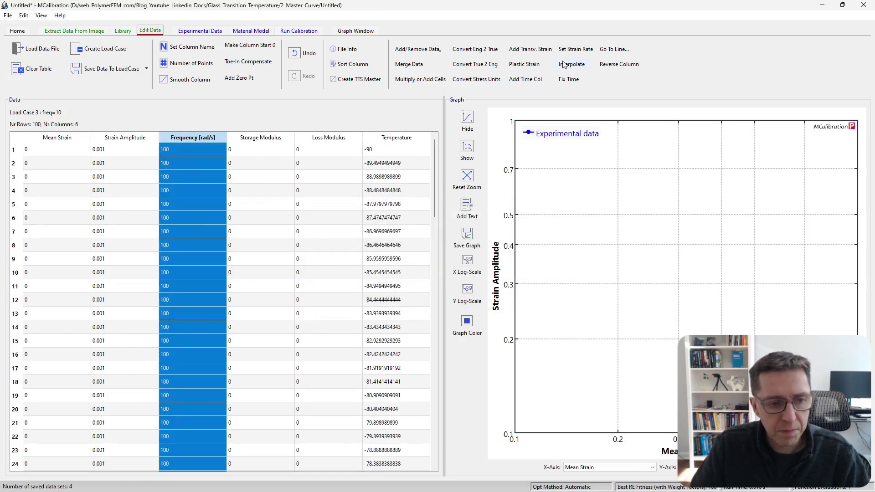
left_click(257, 219)
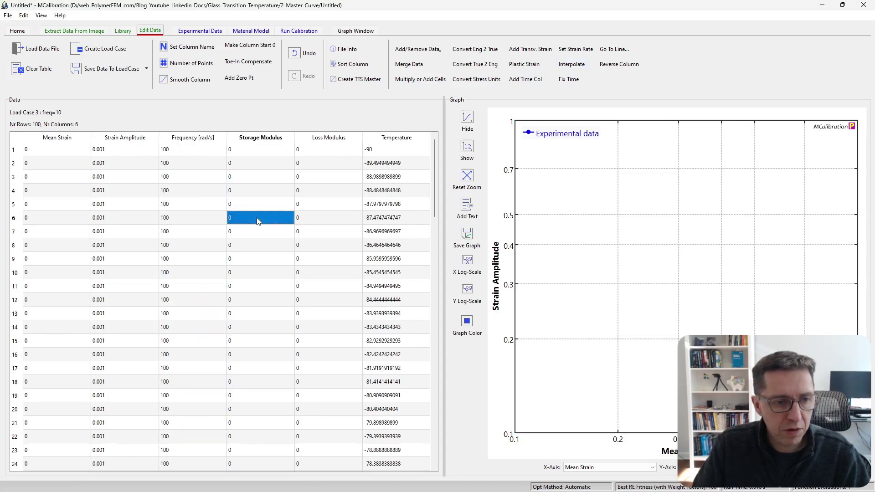
left_click(113, 76)
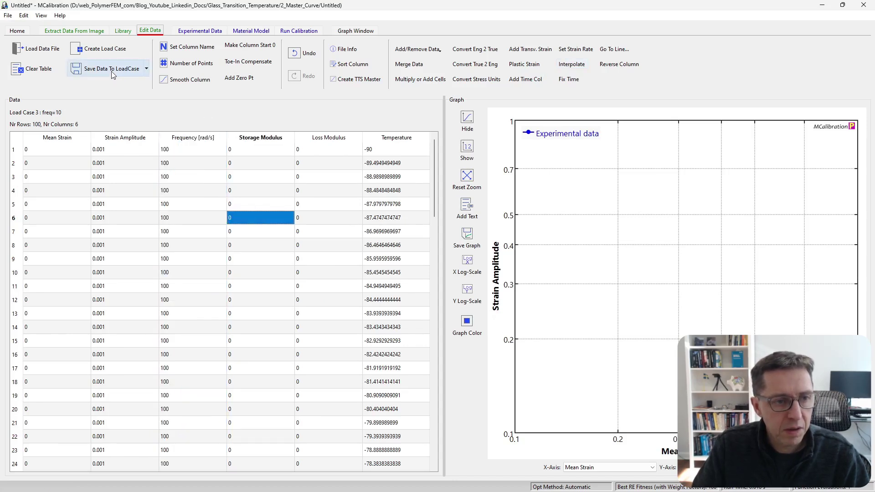
left_click(289, 32)
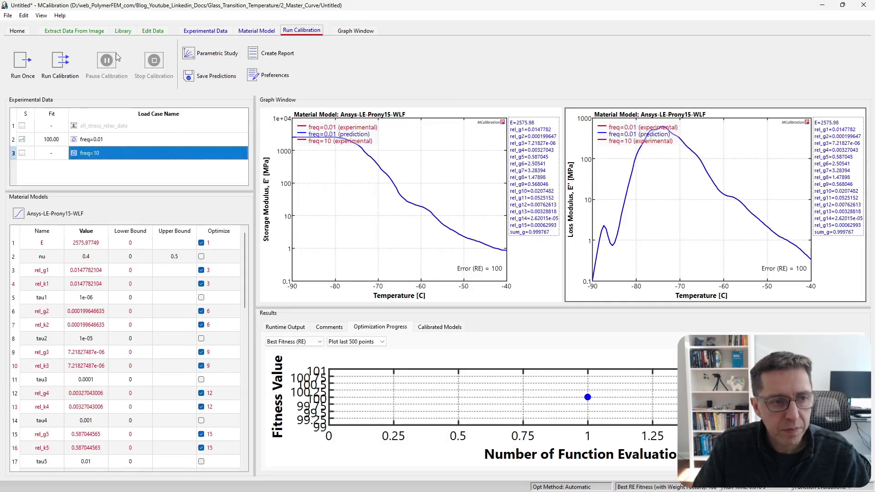
- Simulate both load cases and colour their curves by load case index, red and blue
left_click(18, 61)
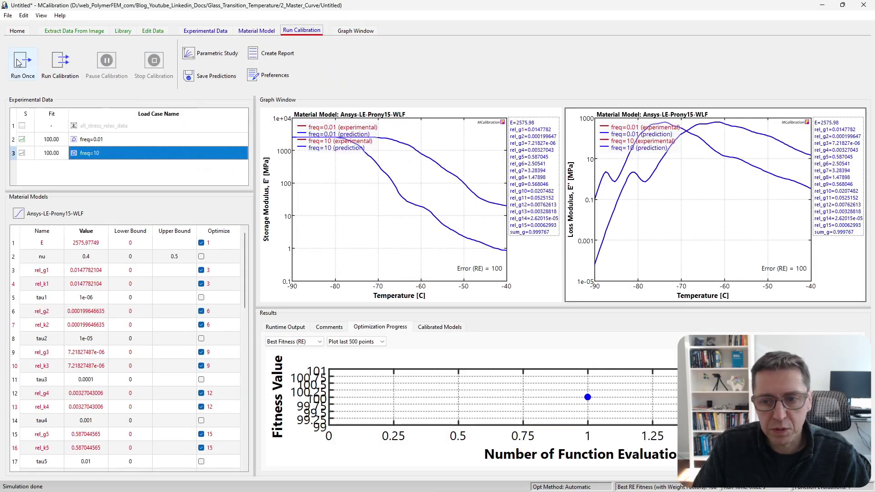
left_click(130, 141, "ctrl")
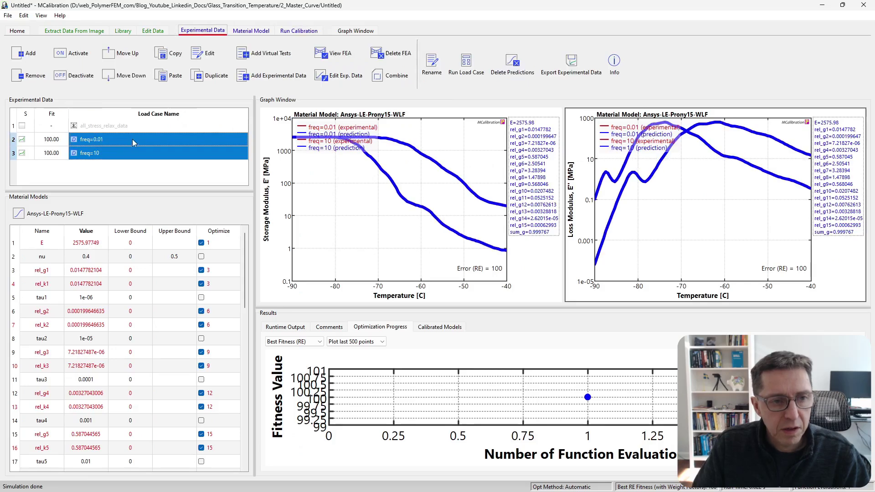
left_click(206, 53)
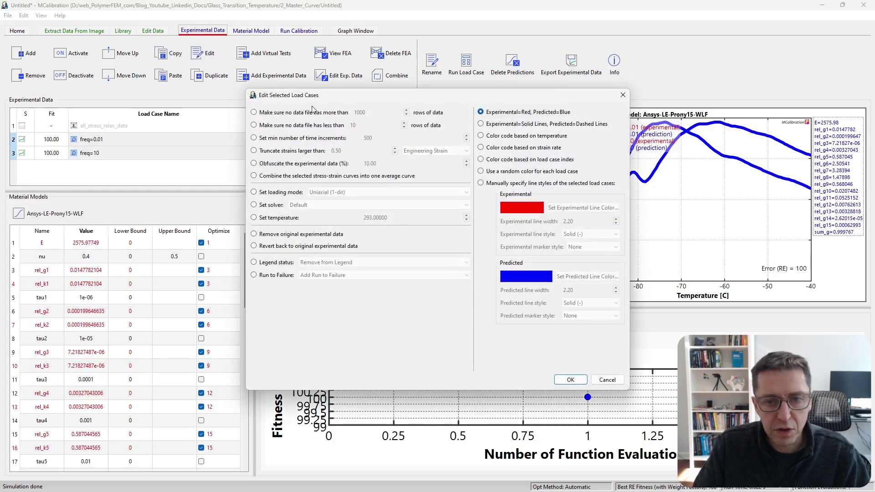
left_click(489, 160)
key("Return")
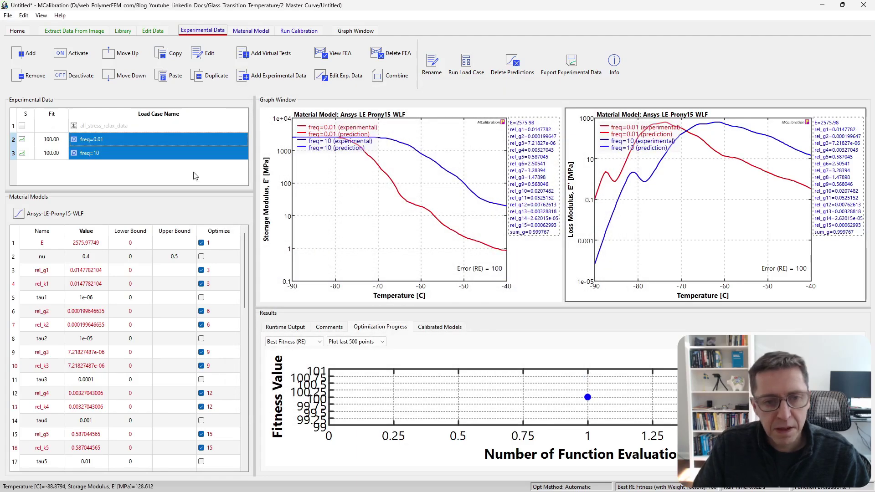
left_click(152, 182)
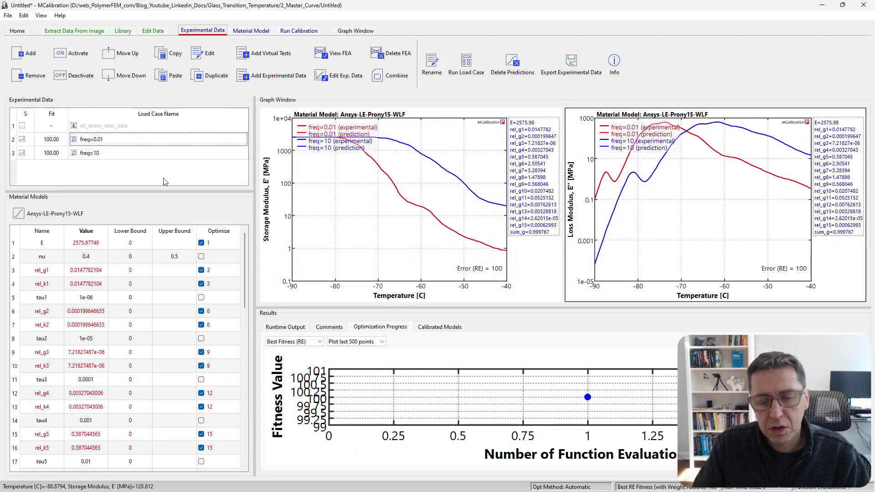
left_click(717, 124)
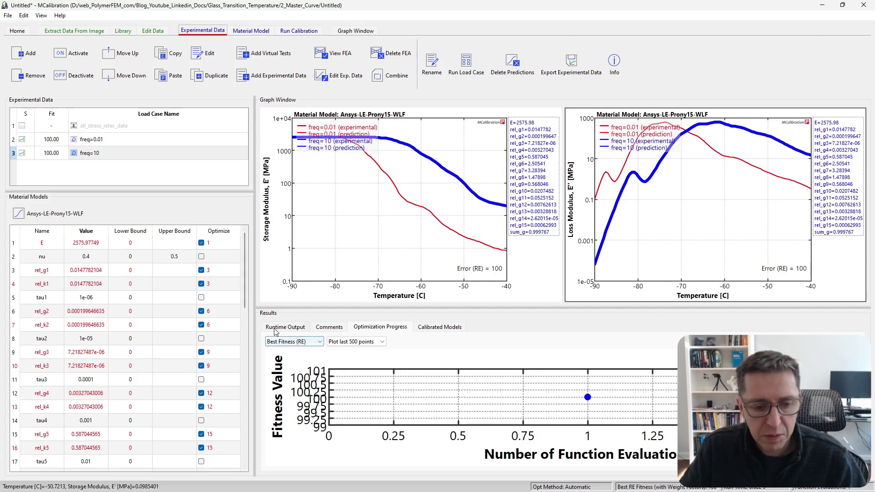
- Read out the loss peaks at -61.59 °C and -73.61 °C and move the legend lower middle
left_click(718, 123)
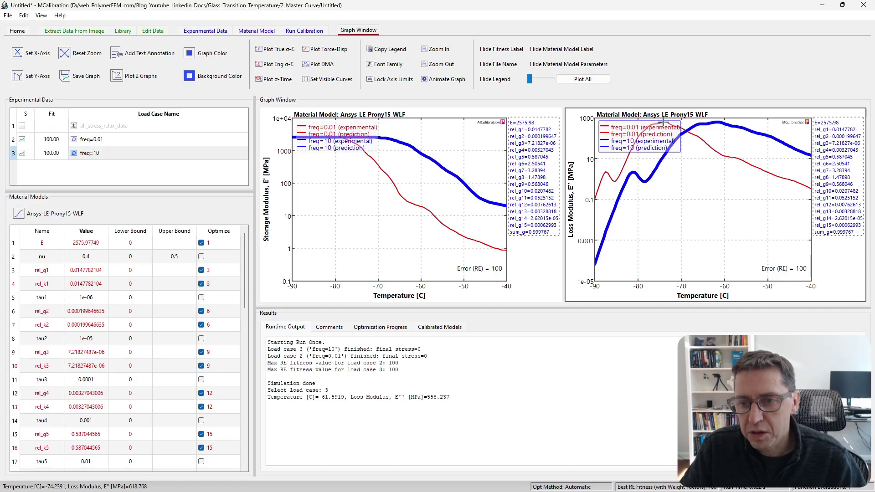
left_click_drag(663, 129, 748, 217)
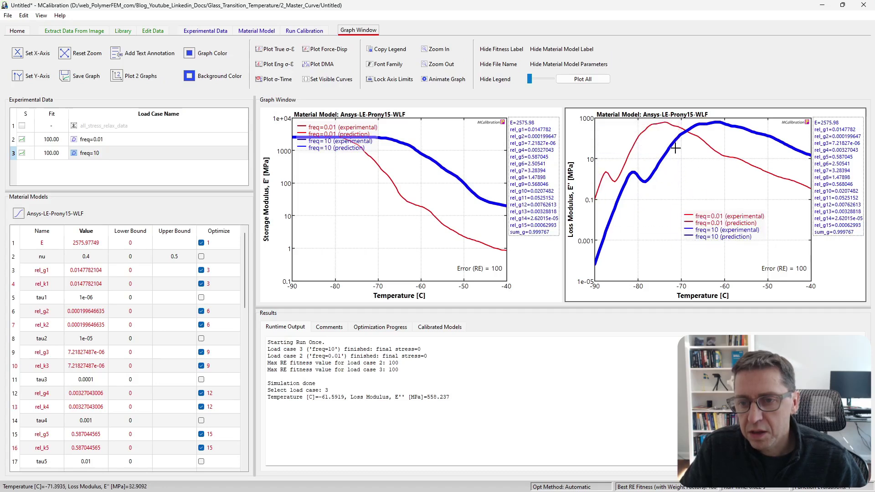
left_click(666, 127)
left_click(666, 126)
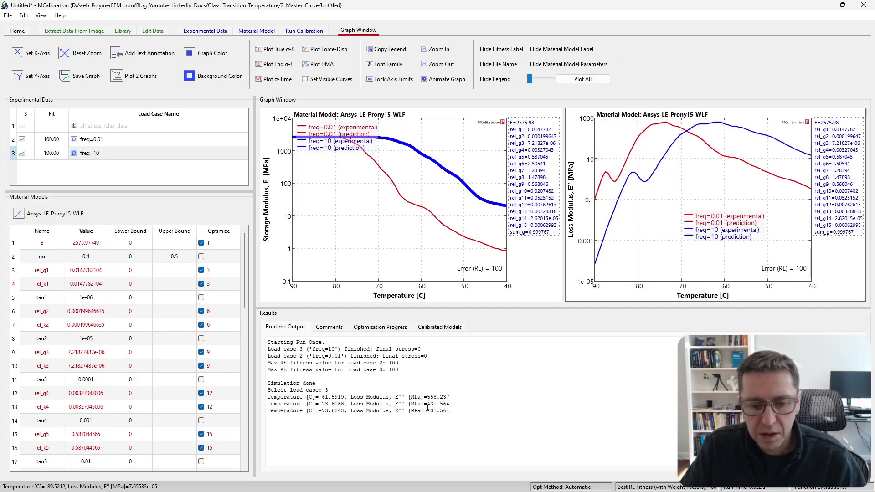
left_click_drag(319, 398, 333, 404)
left_click(325, 405)
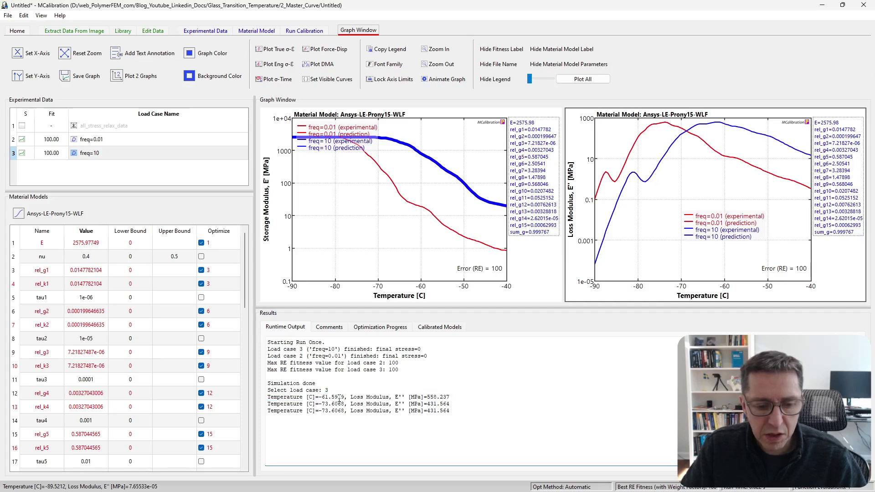